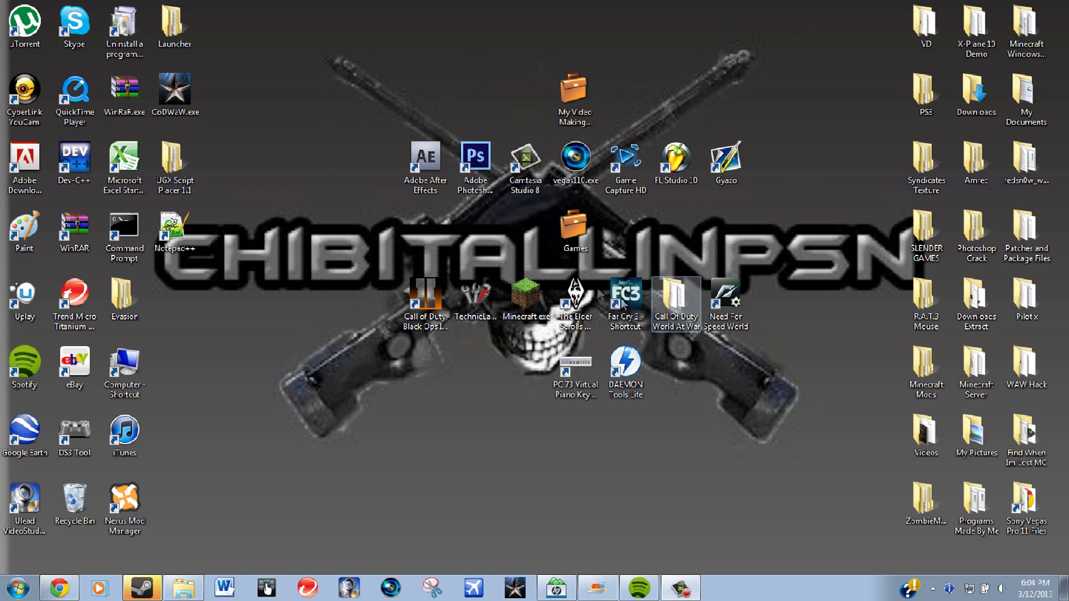
left_click_drag(386, 184, 847, 136)
key("Menu")
left_click_drag(793, 199, 390, 189)
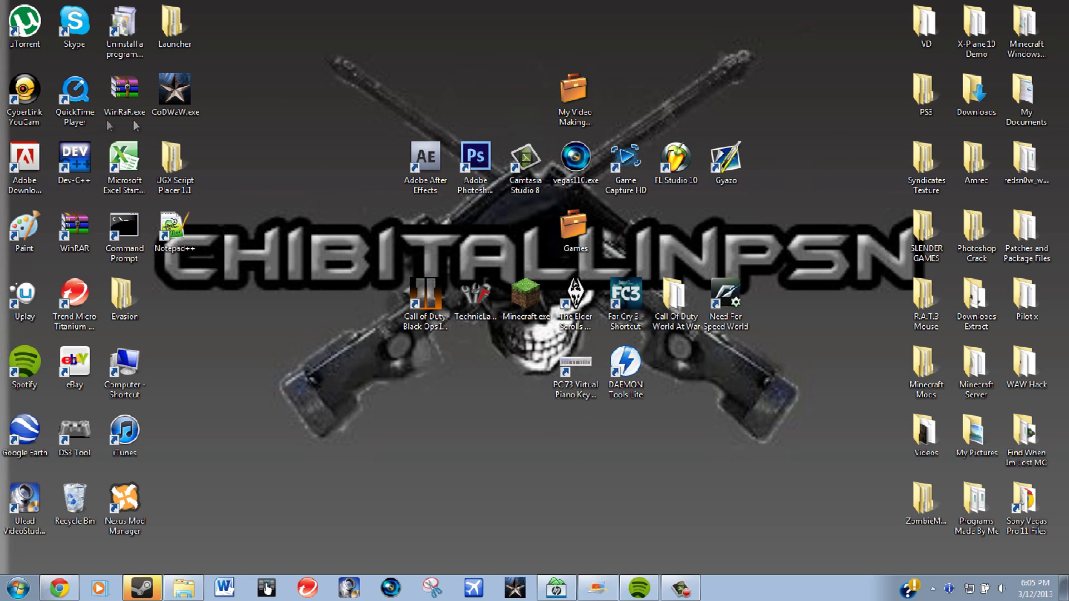
left_click_drag(332, 225, 797, 141)
key("Menu")
left_click(772, 173)
left_click_drag(447, 226, 764, 139)
left_click(781, 165)
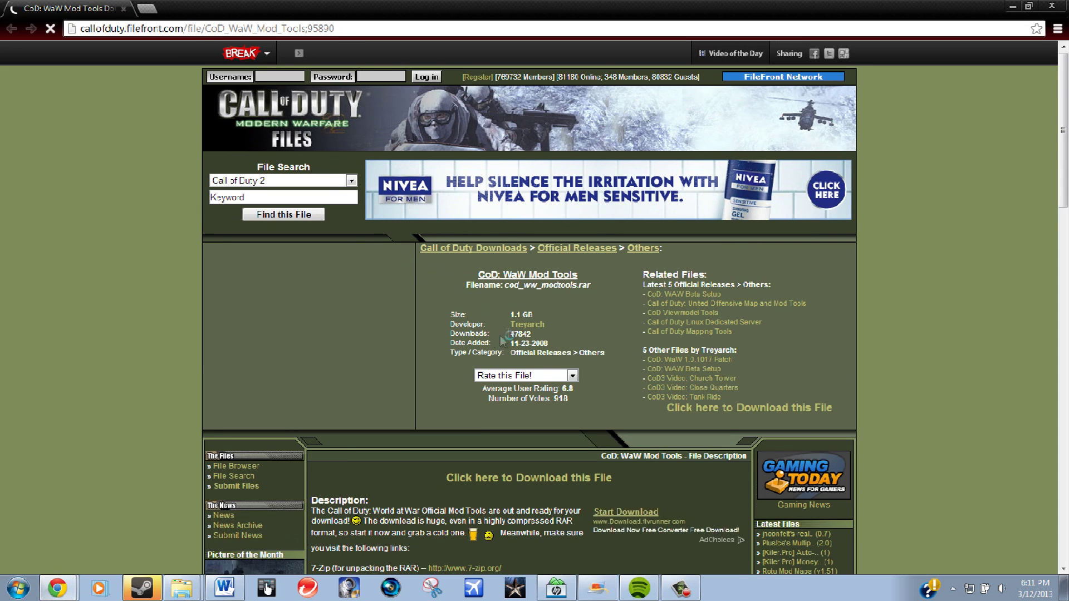
Review the CoD: WaW Mod Tools download page on the FileFront site and close the browser.
scroll(504, 340, "down", 2)
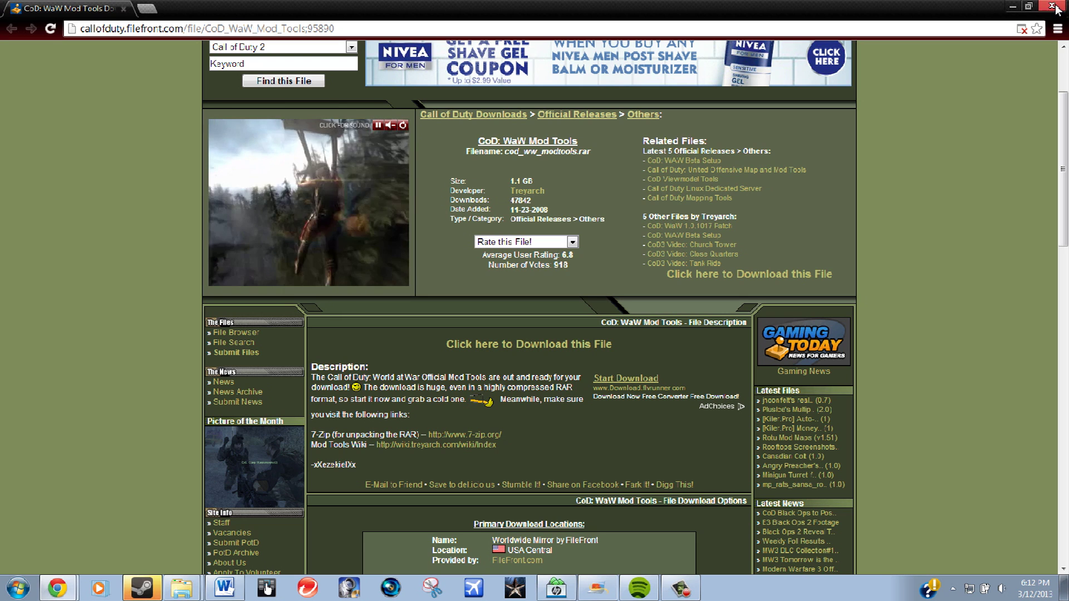
left_click(1055, 7)
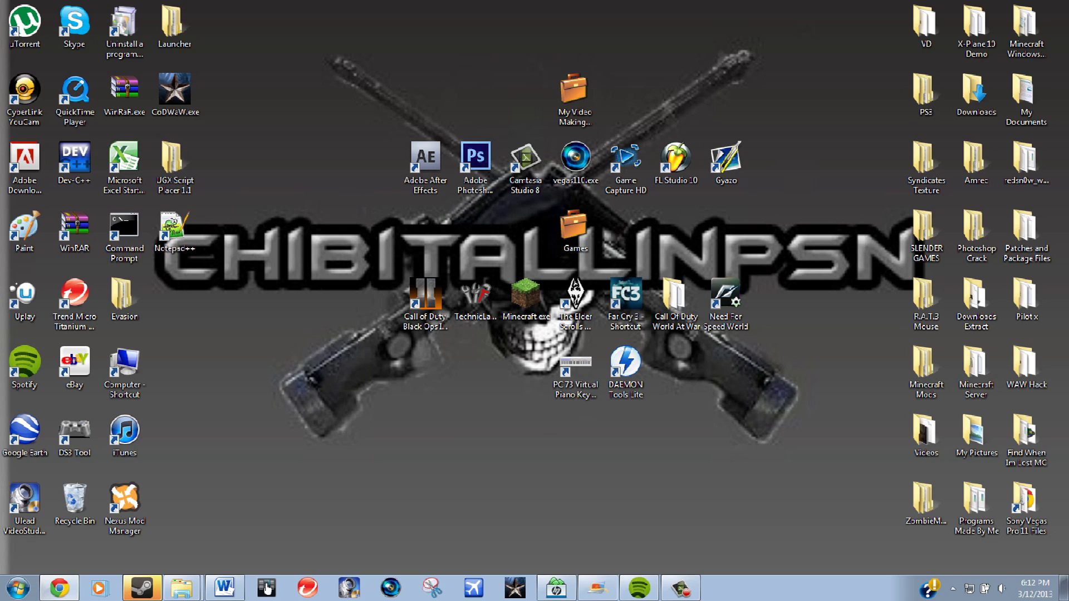
Look inside the UGX Script Placer 1.1 folder on the desktop and close it.
double_click(178, 177)
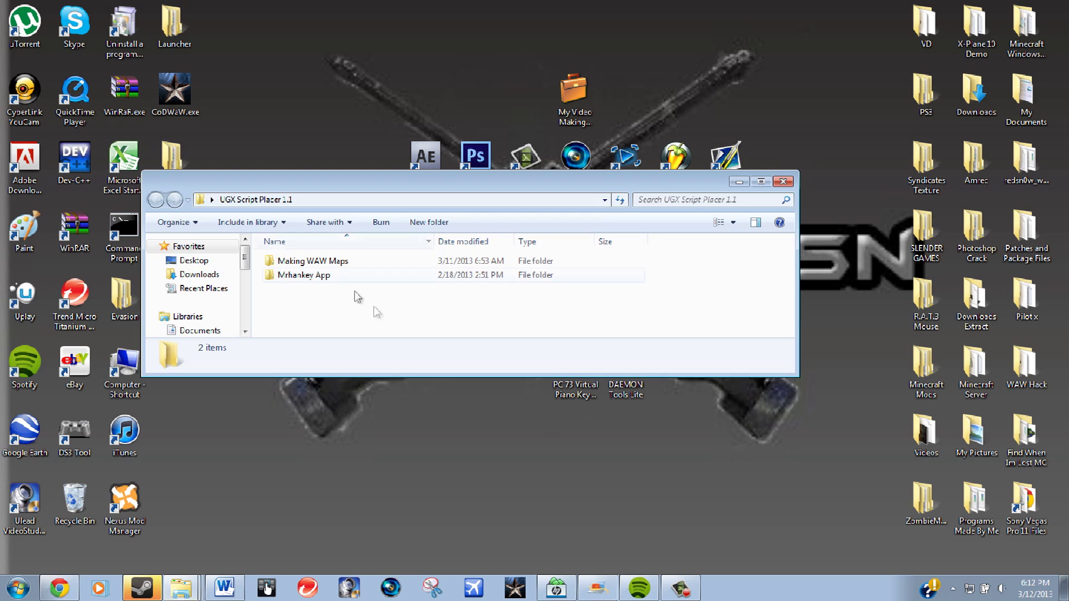
left_click(790, 180)
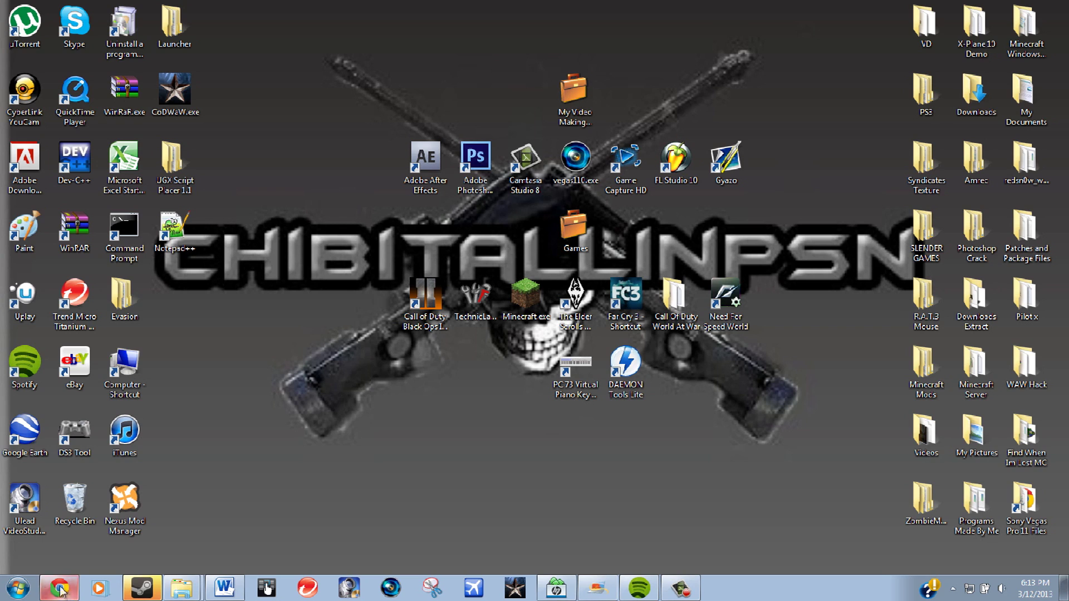
left_click(142, 588)
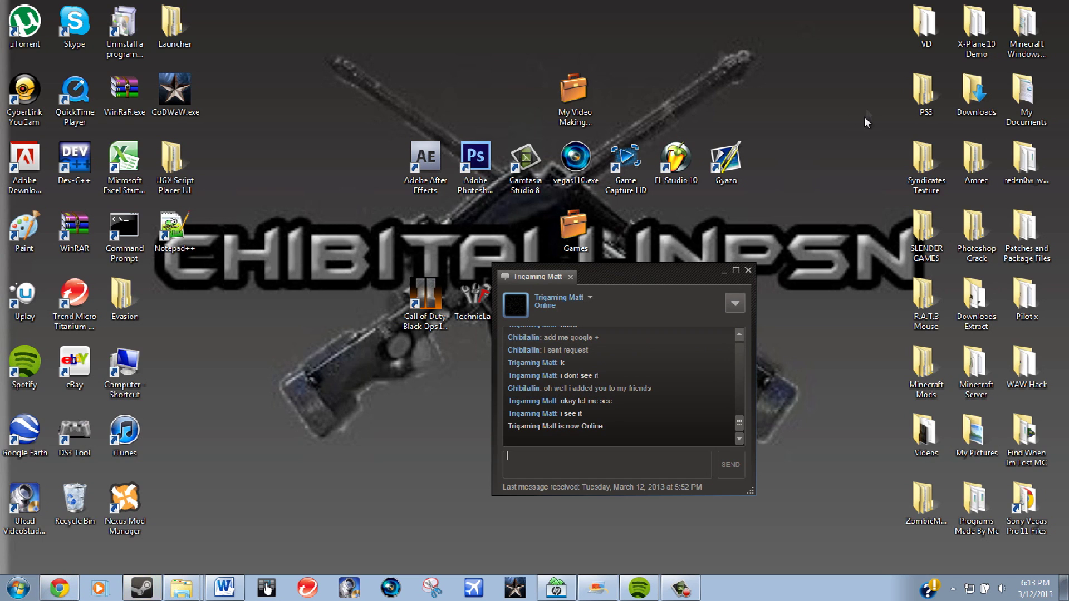
left_click(725, 273)
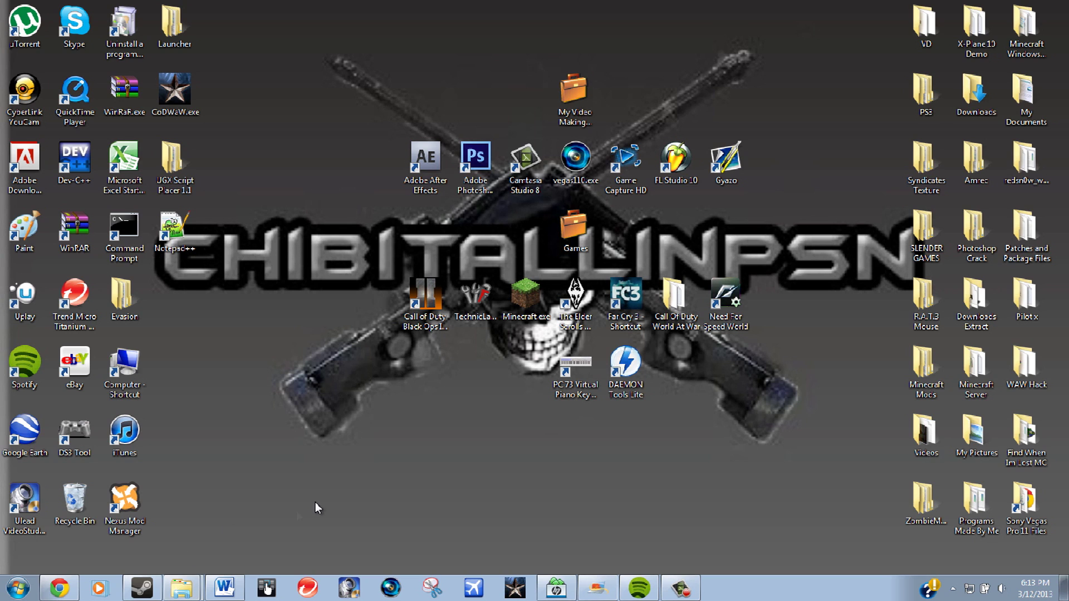
Open the Call Of Duty World At War folder in Program Files (x86) on Local Disk (C:).
left_click(4, 590)
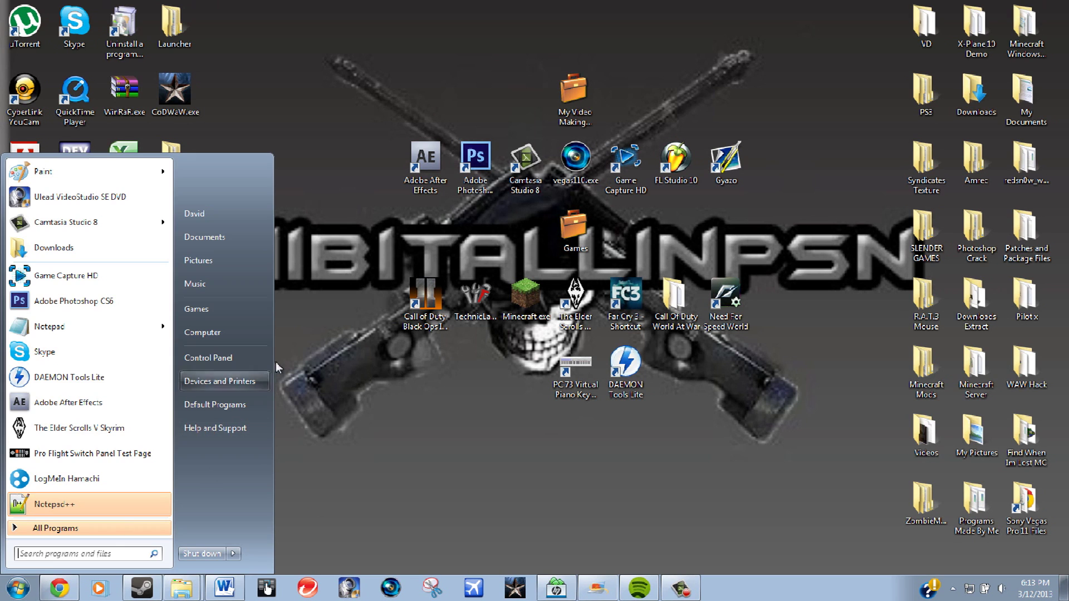
left_click(227, 339)
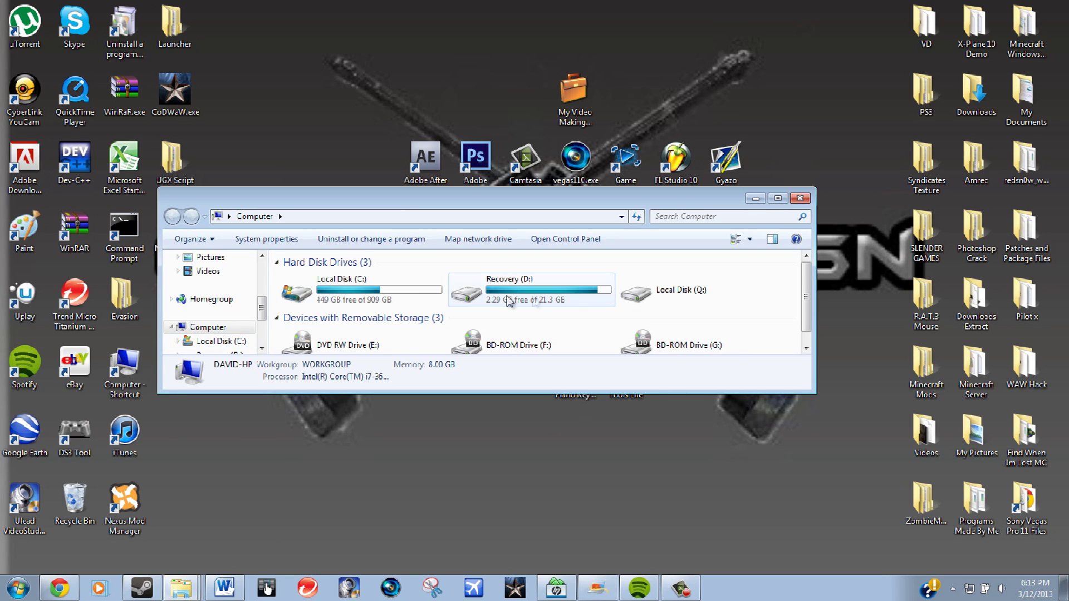
scroll(379, 279, "down", 1)
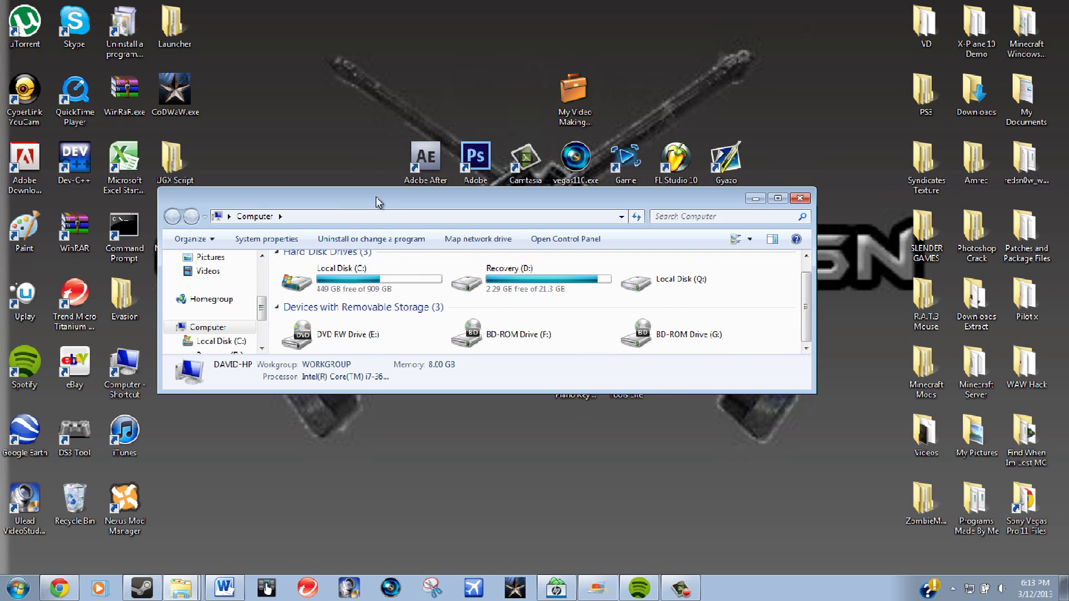
double_click(380, 284)
scroll(369, 306, "down", 1)
double_click(355, 333)
scroll(357, 330, "down", 1)
scroll(363, 323, "up", 1)
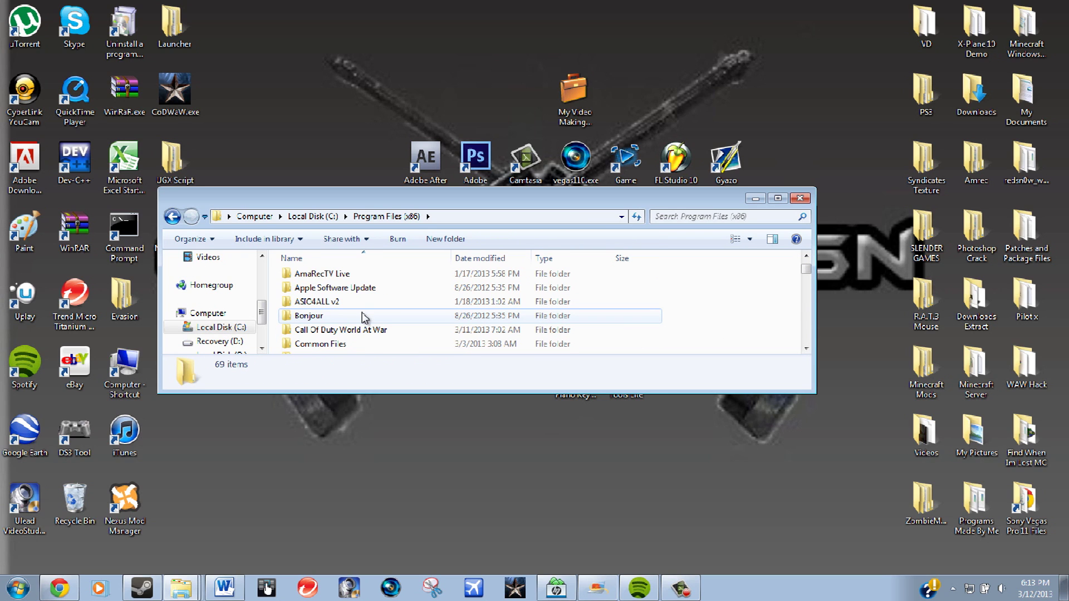
double_click(362, 329)
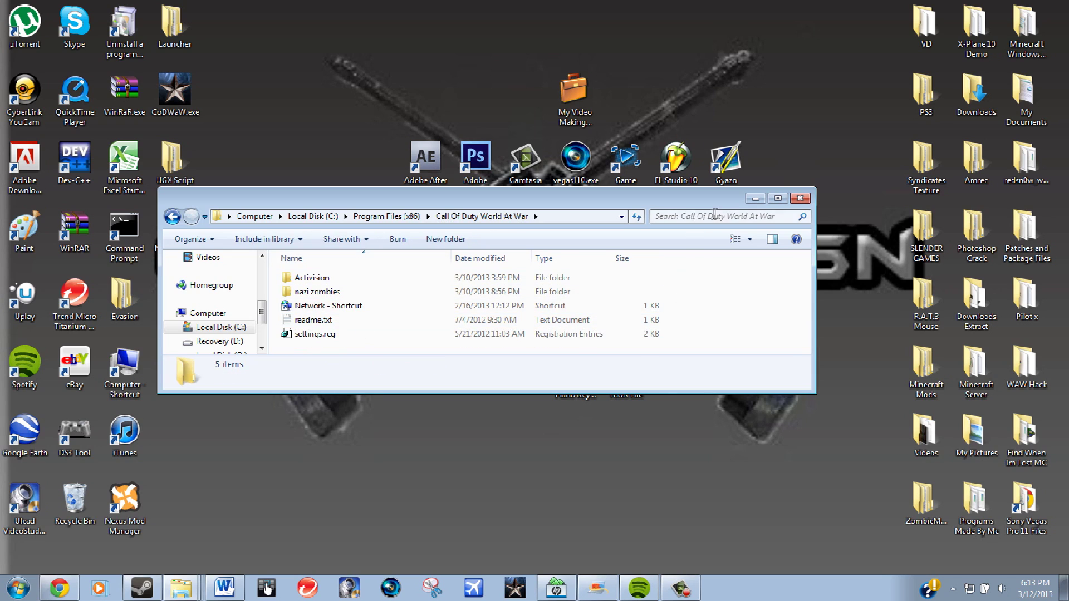
Maximise the folder window, open the nazi zombies folder and look over its contents.
left_click(777, 199)
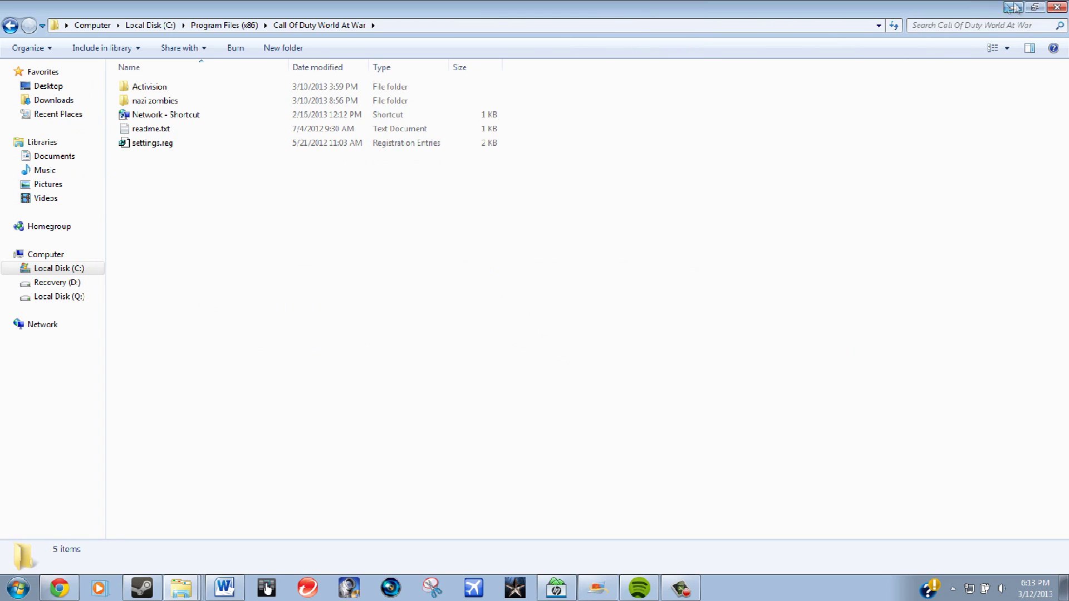
left_click(1035, 8)
left_click_drag(556, 205, 580, 96)
double_click(579, 96)
left_click_drag(464, 206, 361, 60)
left_click(557, 255)
double_click(213, 103)
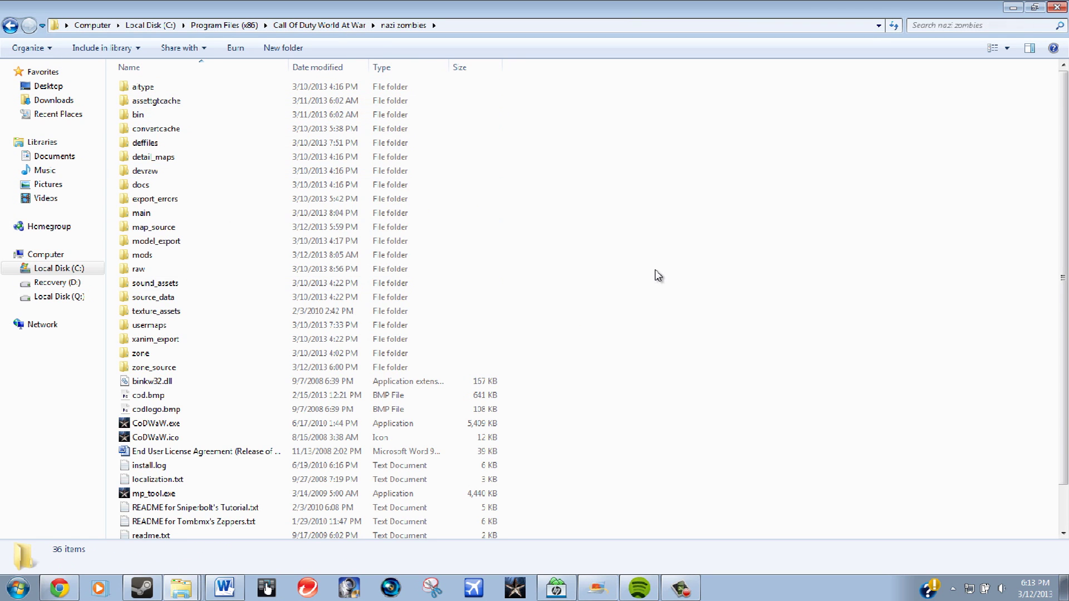
scroll(650, 286, "down", 1)
scroll(557, 334, "up", 1)
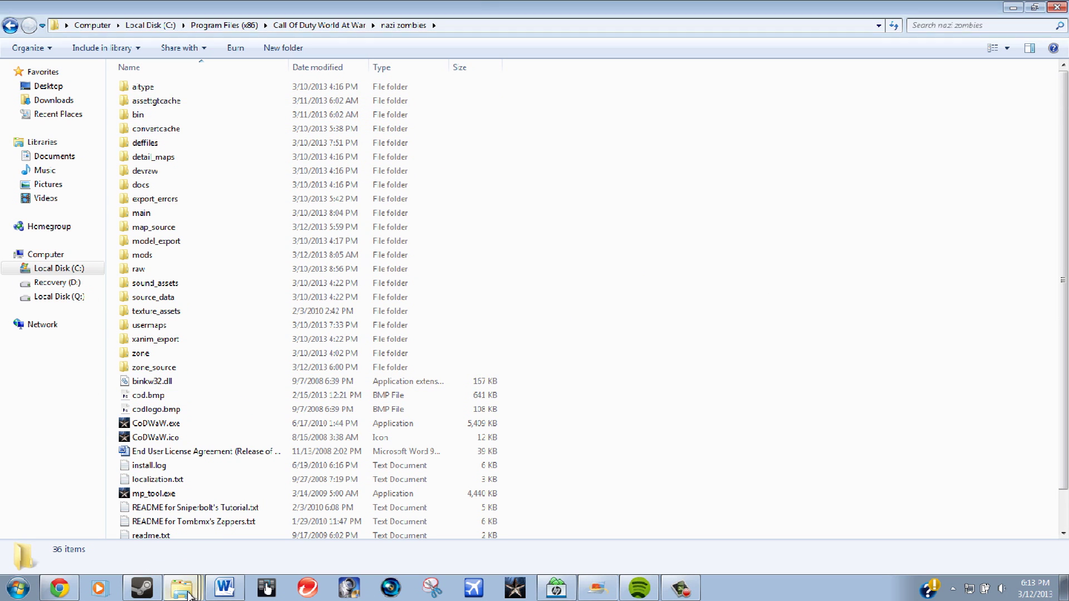
Switch to the Downloads folder, shrink its window over the game folder and locate the CoD_WW_MODTOOLS archives.
key("alt+Tab")
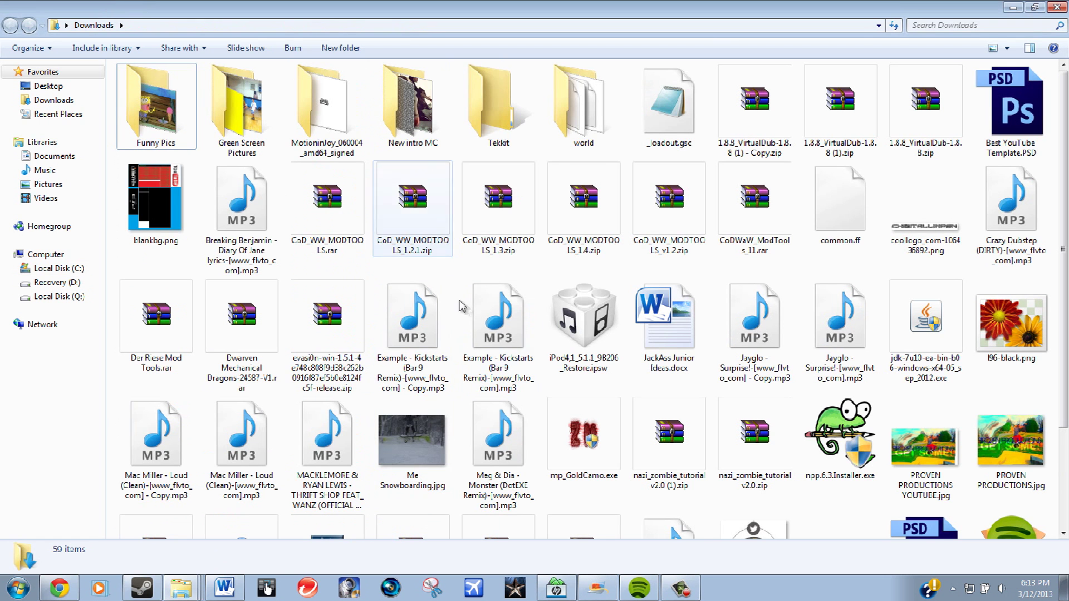
left_click(1035, 6)
left_click_drag(618, 162, 874, 124)
scroll(659, 259, "down", 5)
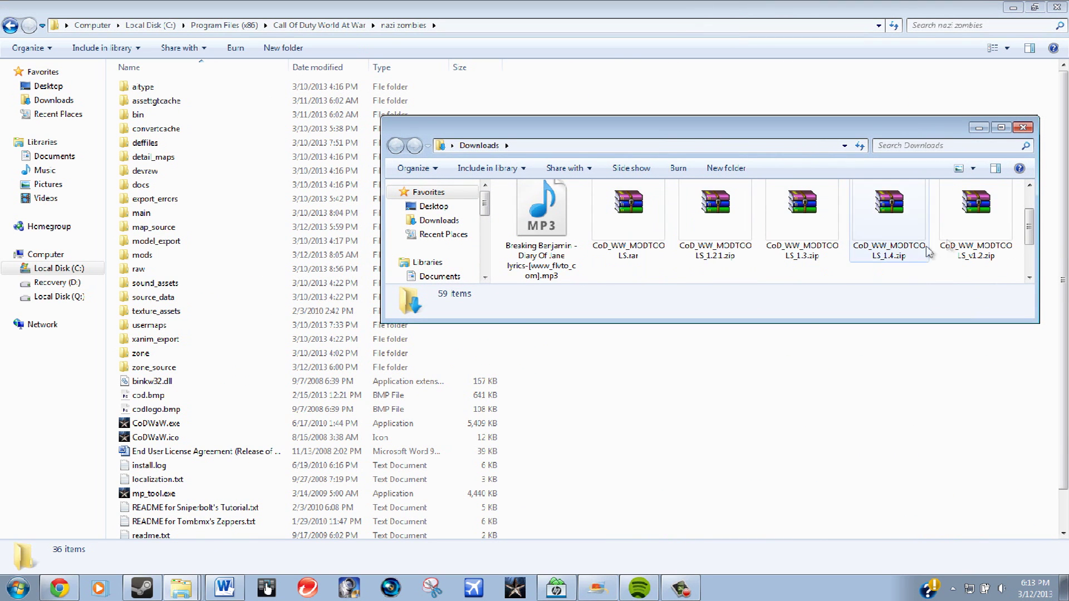
left_click_drag(1029, 229, 1030, 244)
scroll(936, 257, "up", 2)
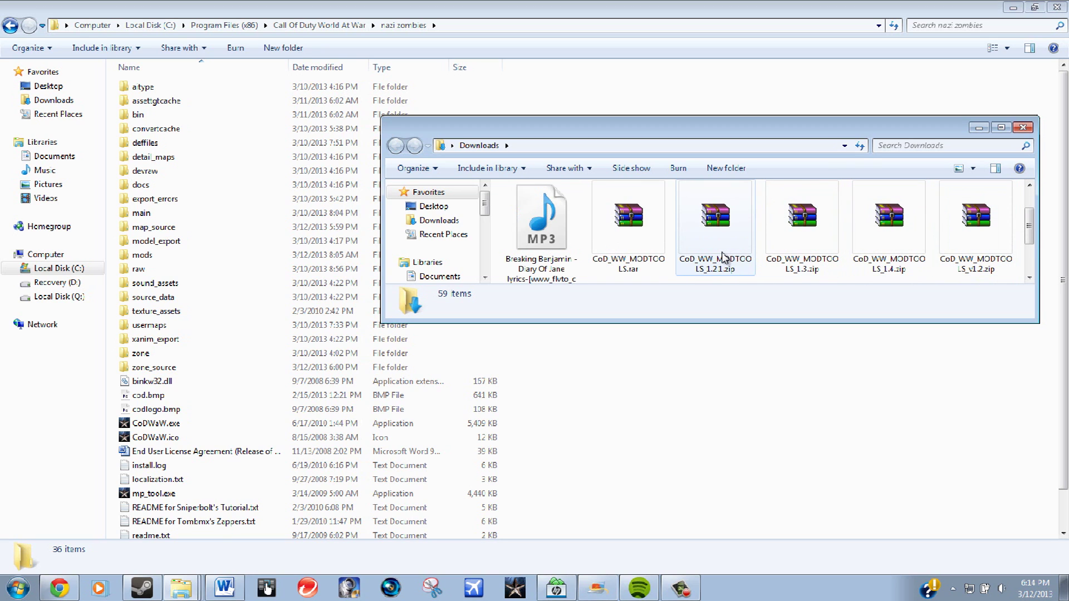
Open CoD_WW_MODTOOLS.rar in WinRAR, minimise the Downloads window and dismiss the licence reminder.
double_click(640, 249)
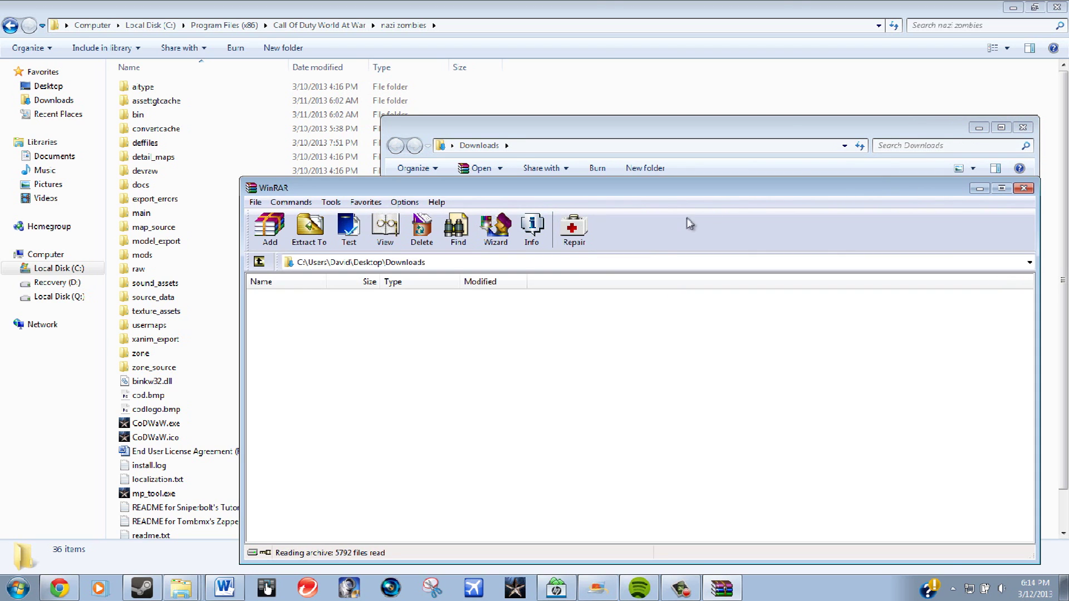
left_click(978, 128)
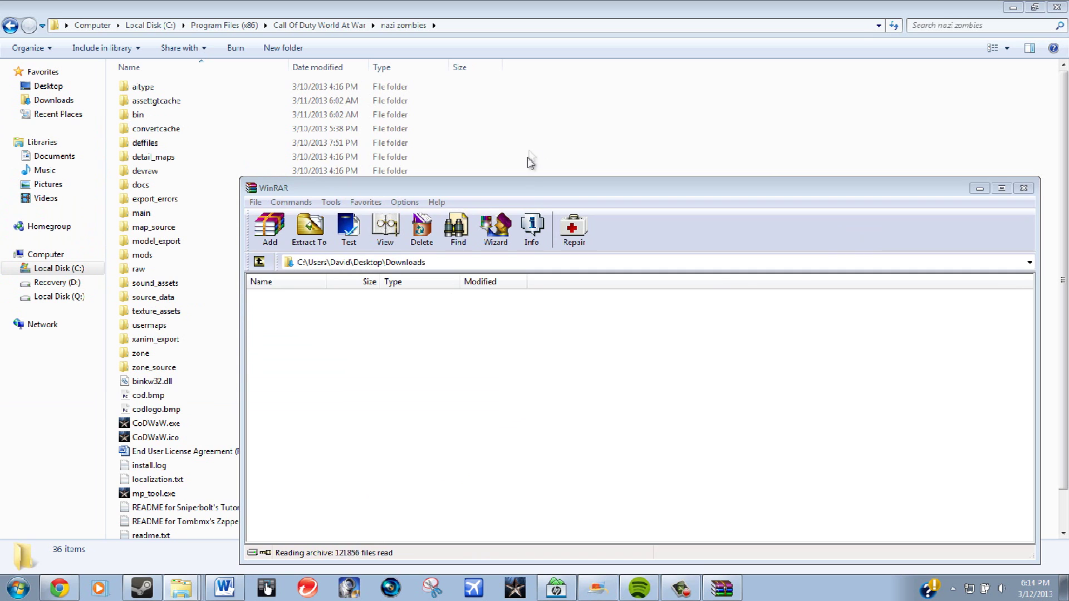
left_click_drag(522, 187, 228, 421)
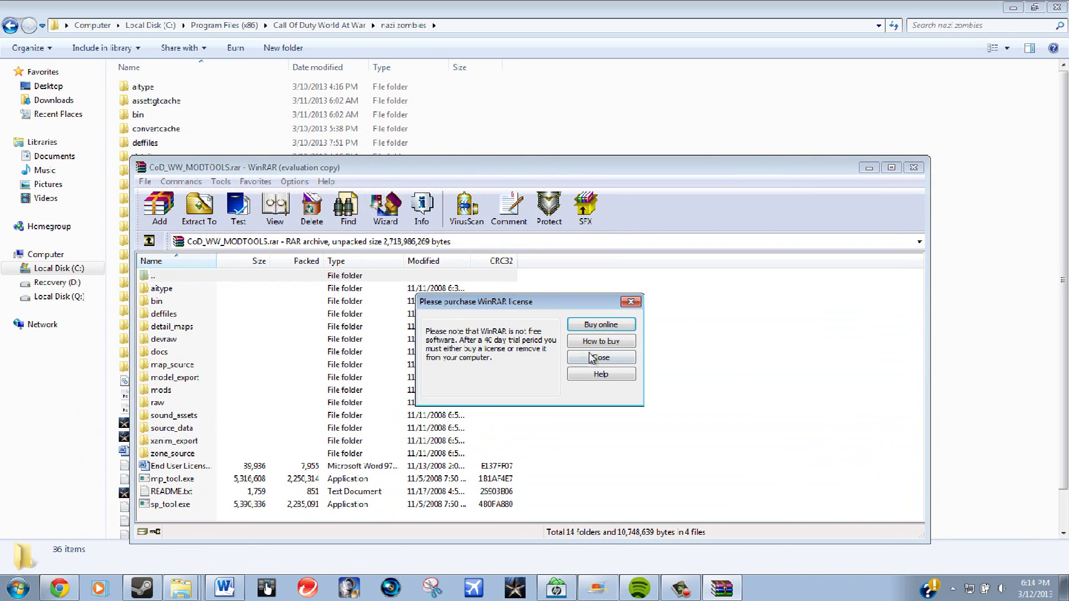
left_click(601, 358)
left_click_drag(740, 167, 568, 175)
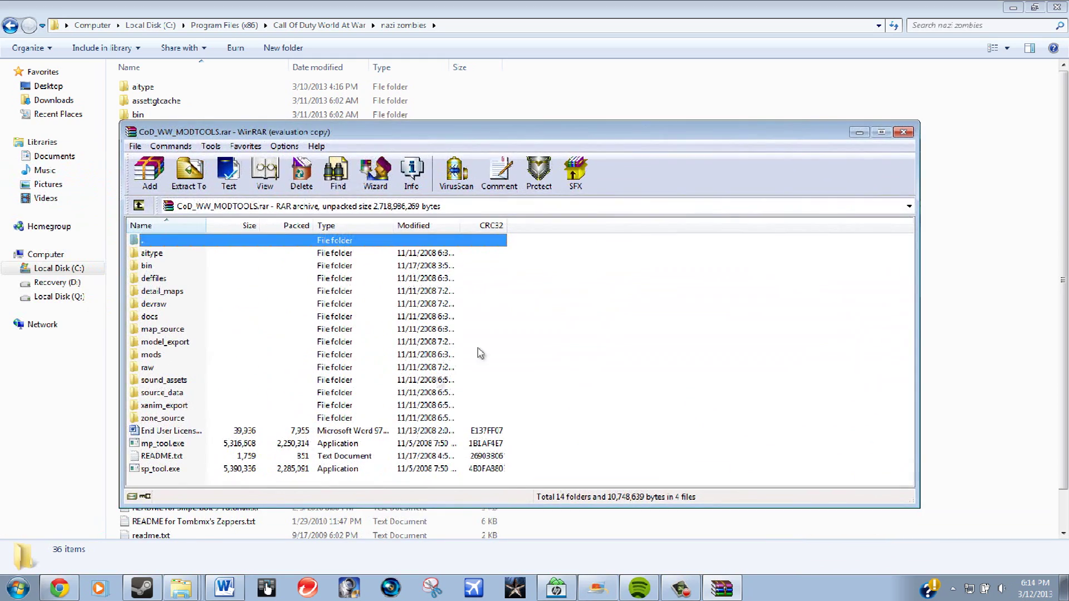
Mark out the folders and files in CoD_WW_MODTOOLS.rar that belong in the game folder, deselect them and close the archive.
left_click_drag(553, 479, 344, 257)
left_click_drag(783, 137, 777, 192)
left_click(615, 468)
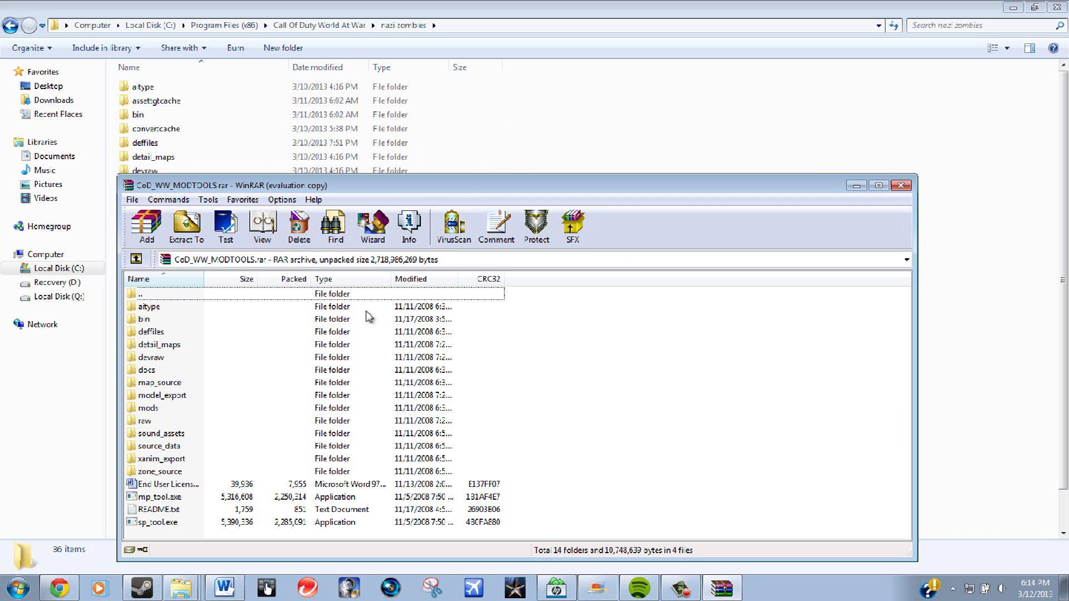
left_click(902, 185)
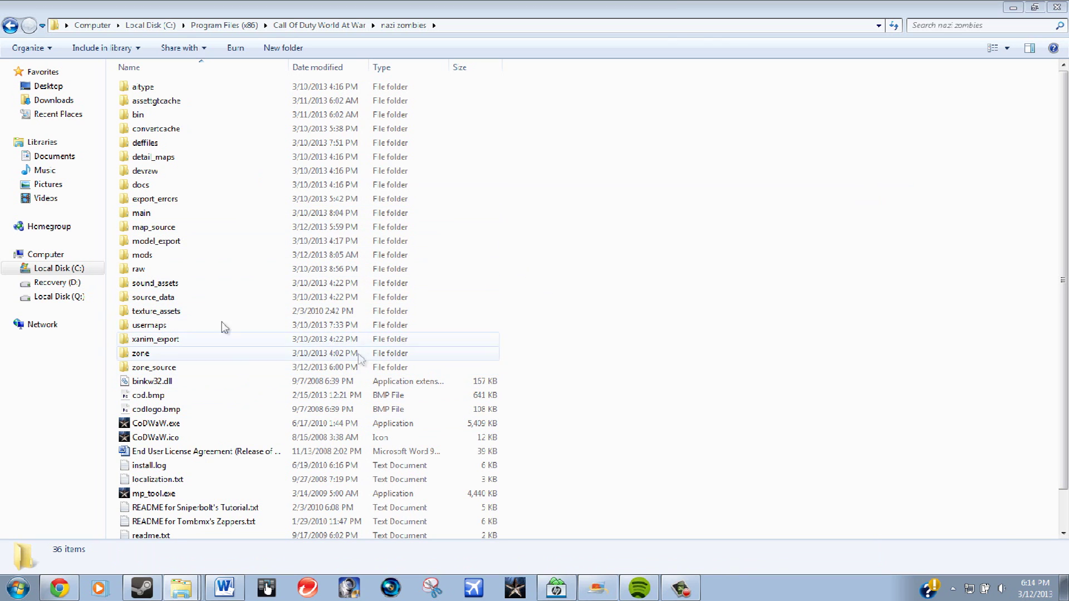
Return to the Downloads folder, open CoDWaW_ModTools_11.rar and enter its Mod Tools Package 1.1 folder.
left_click(625, 301)
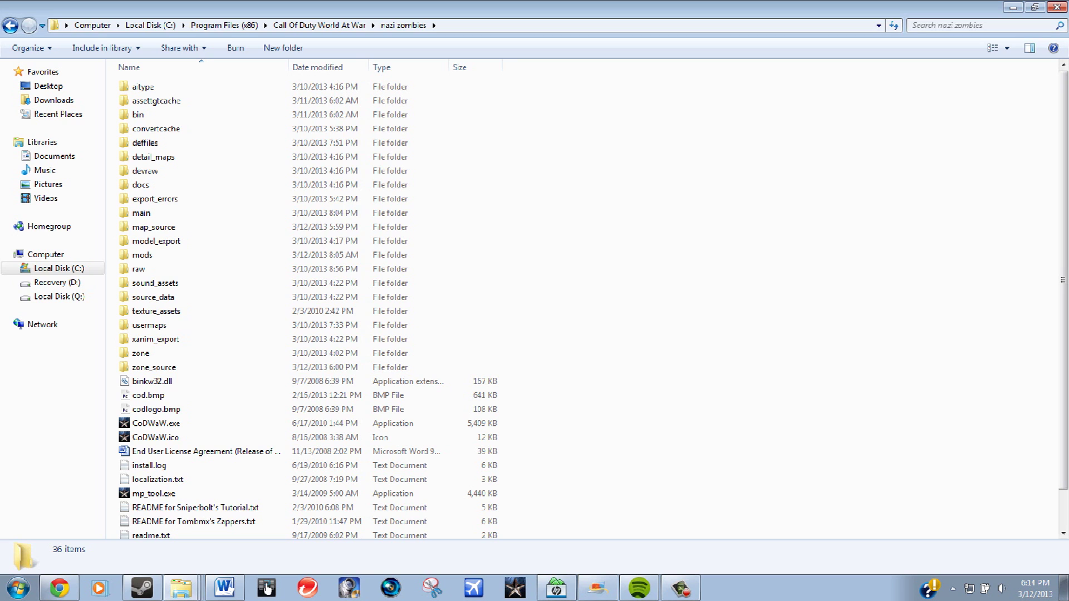
left_click_drag(685, 256, 664, 249)
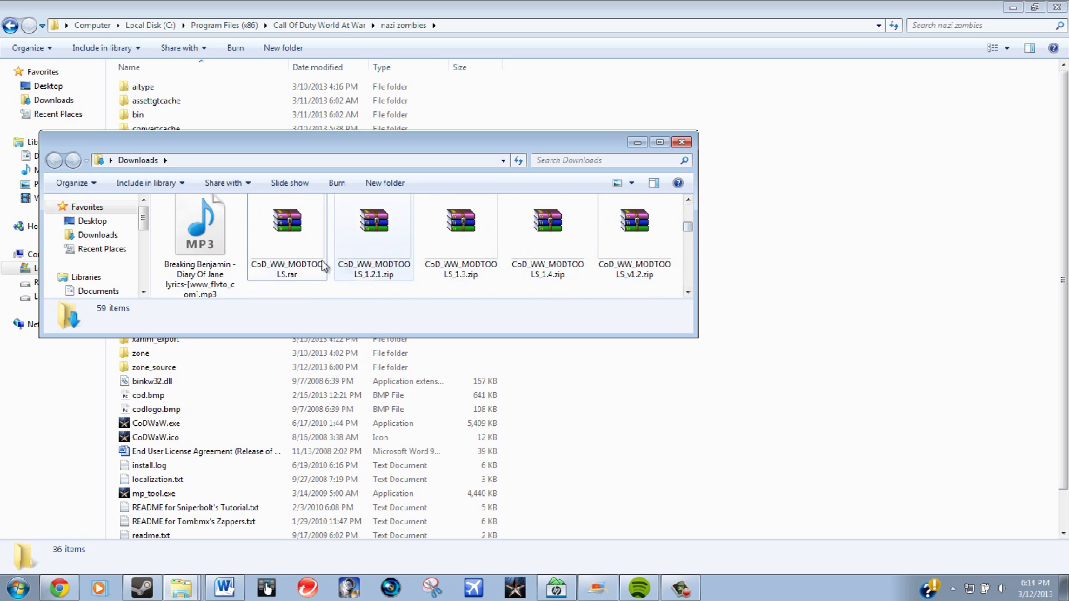
scroll(375, 267, "down", 2)
double_click(214, 253)
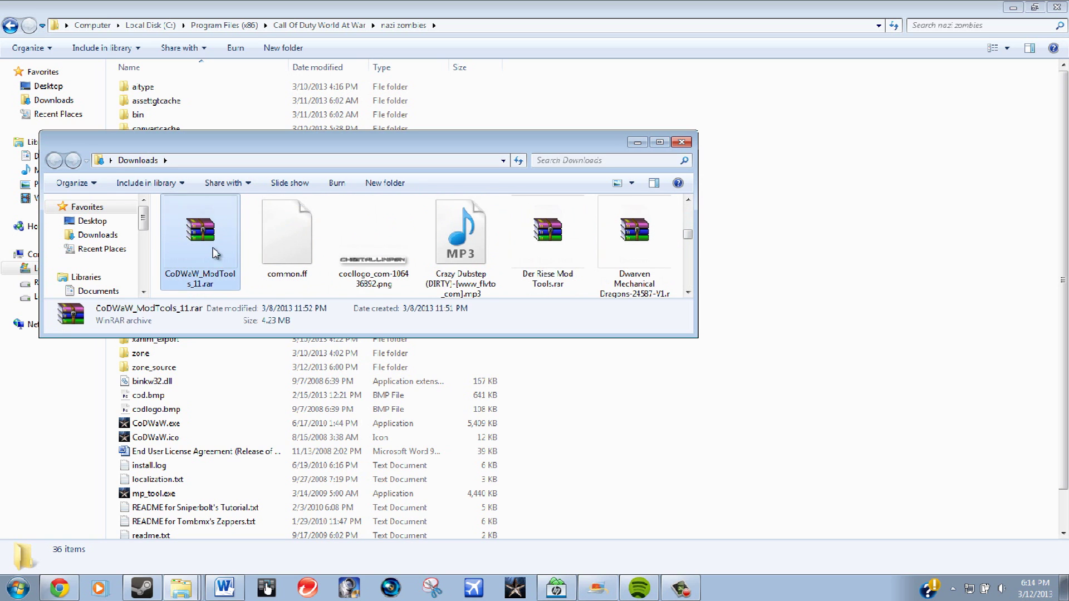
double_click(334, 307)
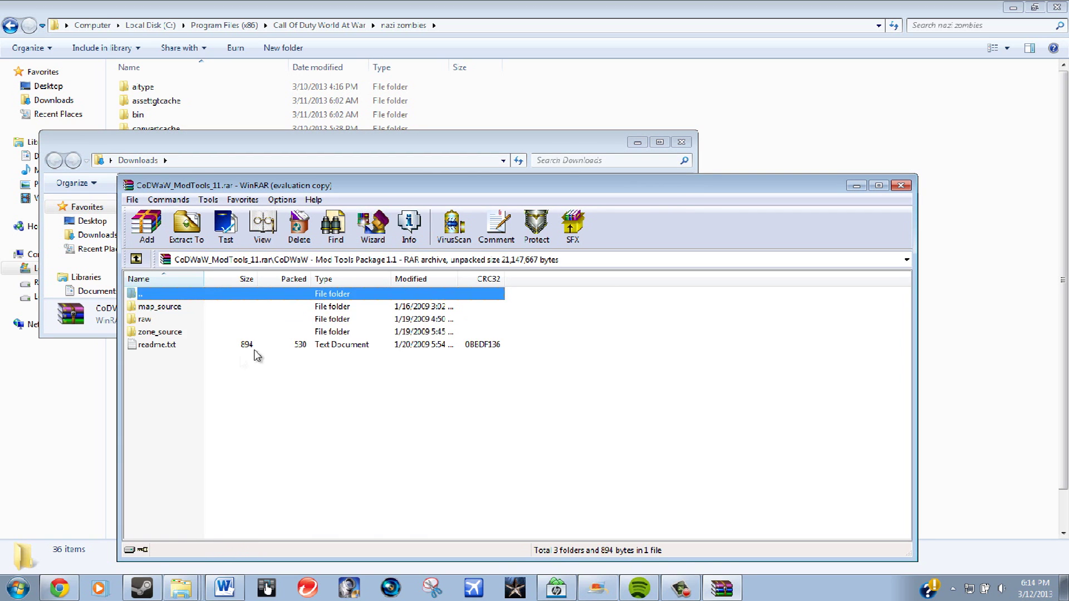
Re-enter the Mod Tools Package 1.1 folder from the archive's top level, select all its contents, and close the archive.
left_click(588, 375)
double_click(140, 297)
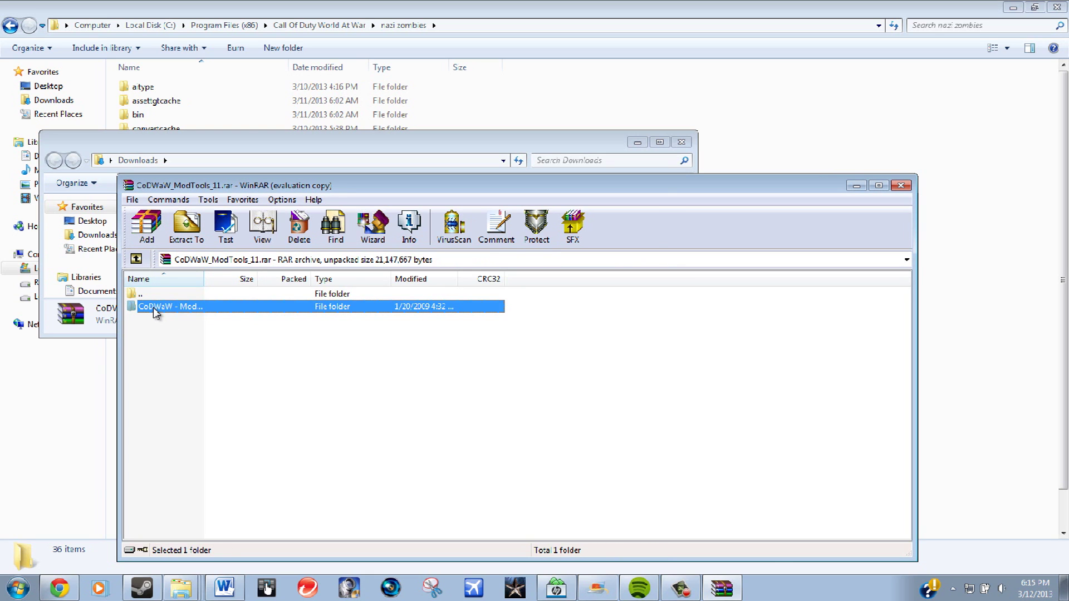
double_click(154, 308)
left_click_drag(161, 360, 167, 310)
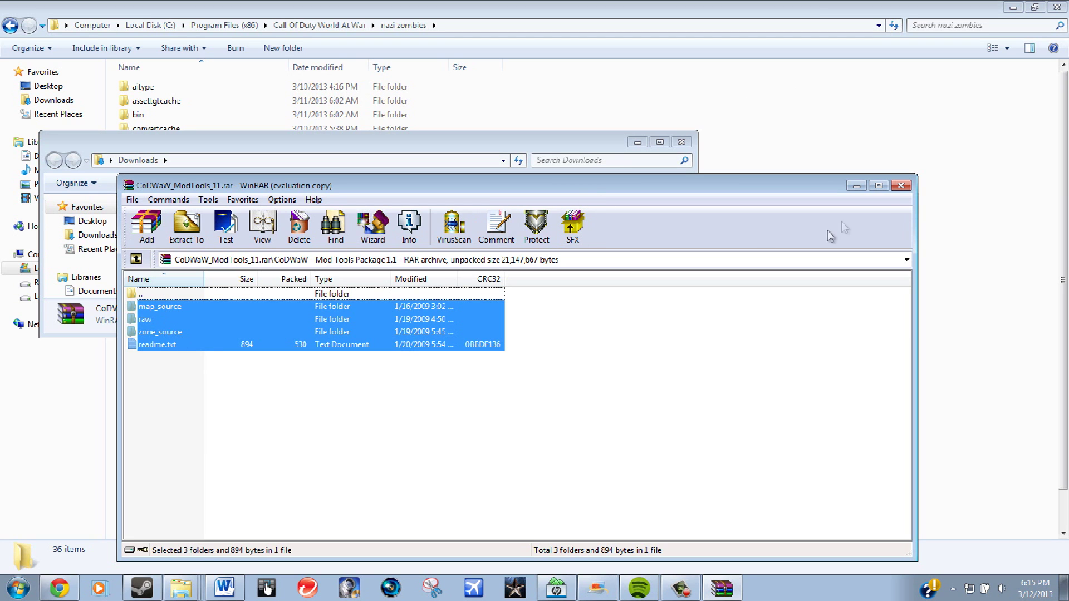
left_click(901, 185)
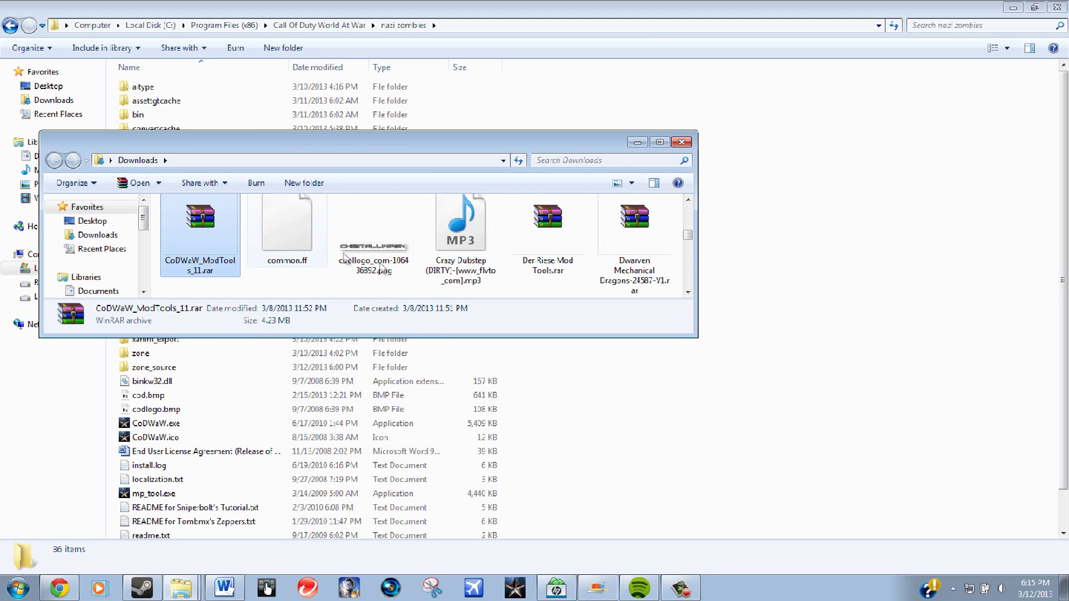
Browse the Downloads folder back to the CoD_WW_MODTOOLS update archives.
left_click_drag(683, 237, 687, 220)
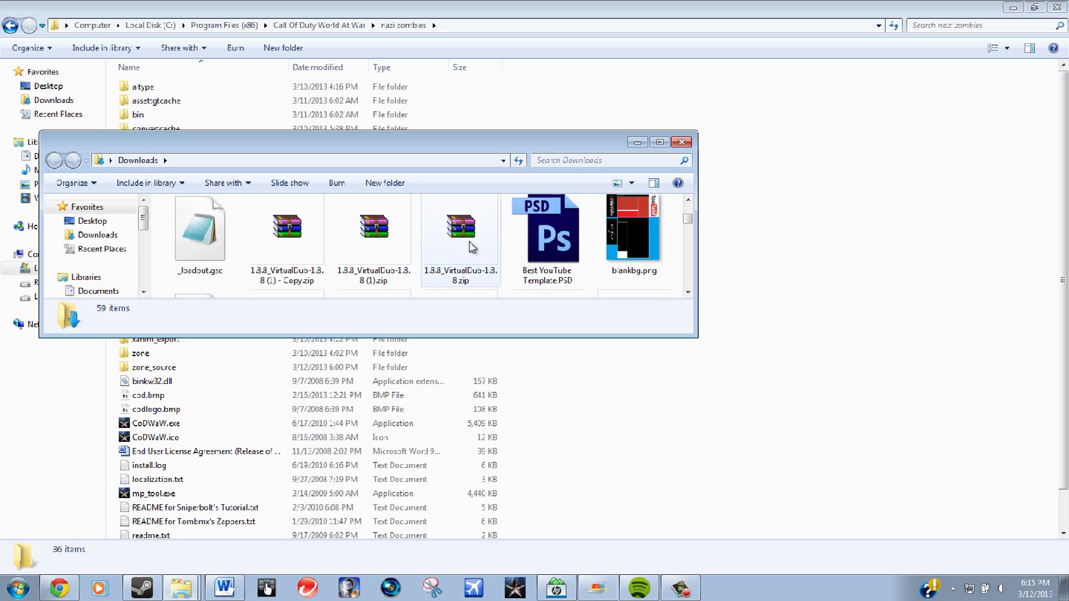
scroll(631, 221, "up", 2)
scroll(631, 225, "down", 2)
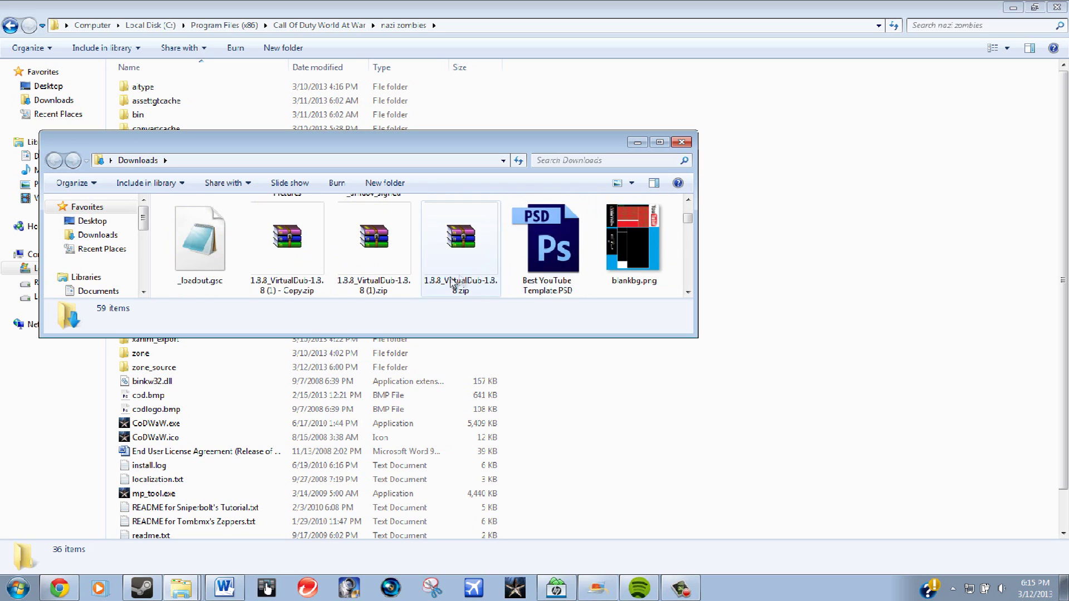
scroll(565, 262, "down", 1)
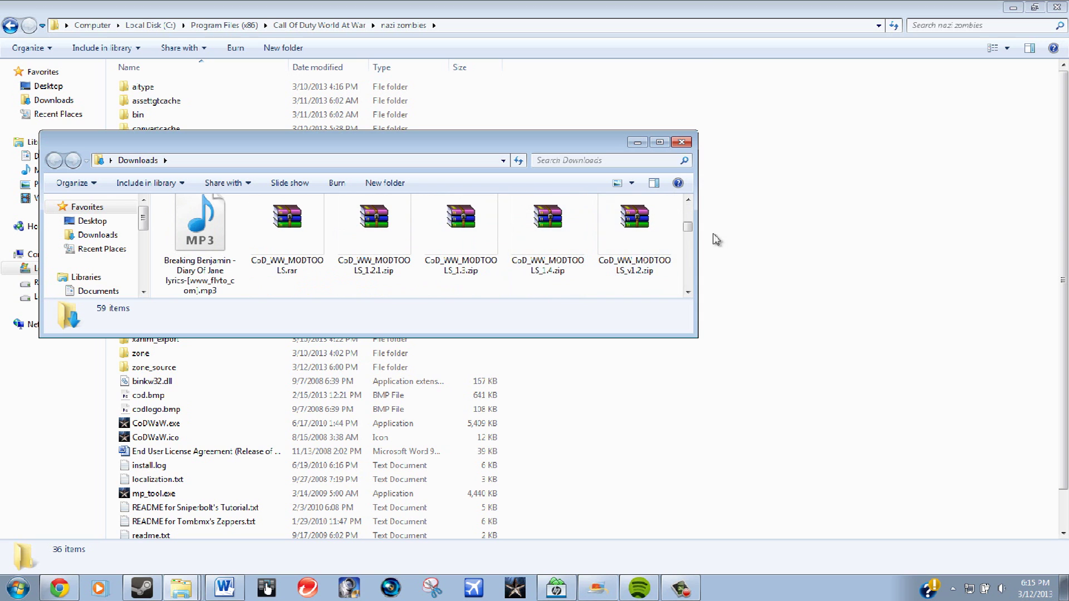
Open nazi_zombie_tutorial v2.0.zip from the Downloads folder and enter its nazi_zombie_tutorial v2.0 folder.
left_click(660, 142)
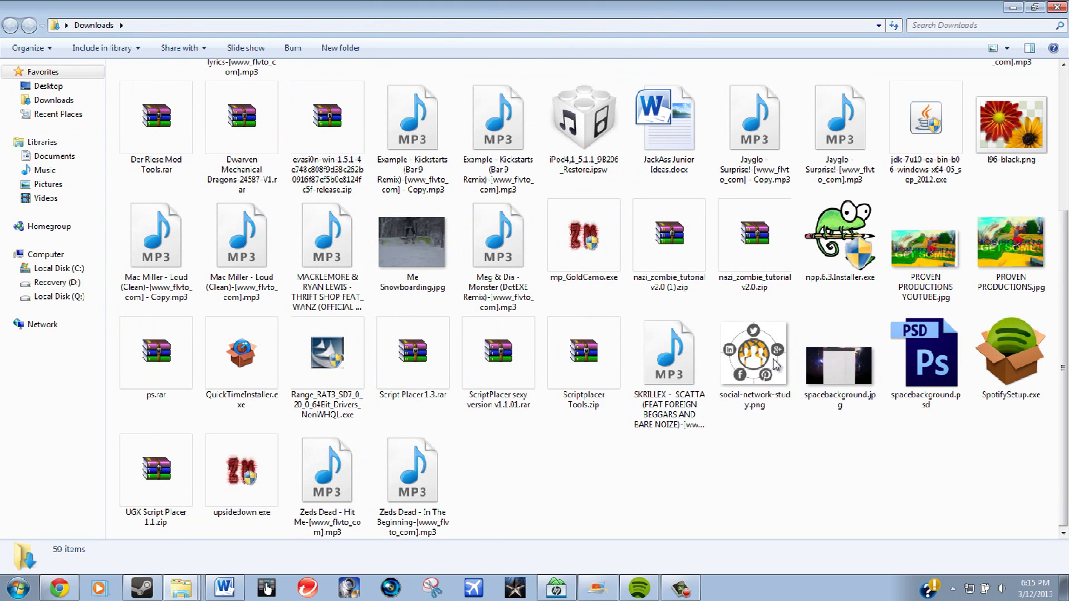
left_click(761, 262)
double_click(739, 260)
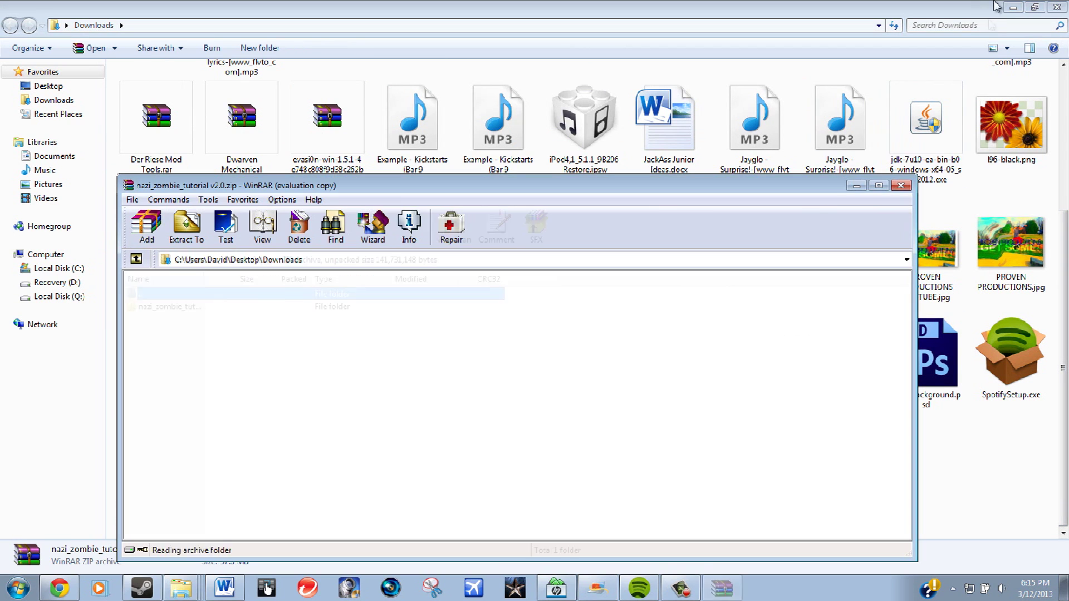
left_click(1035, 7)
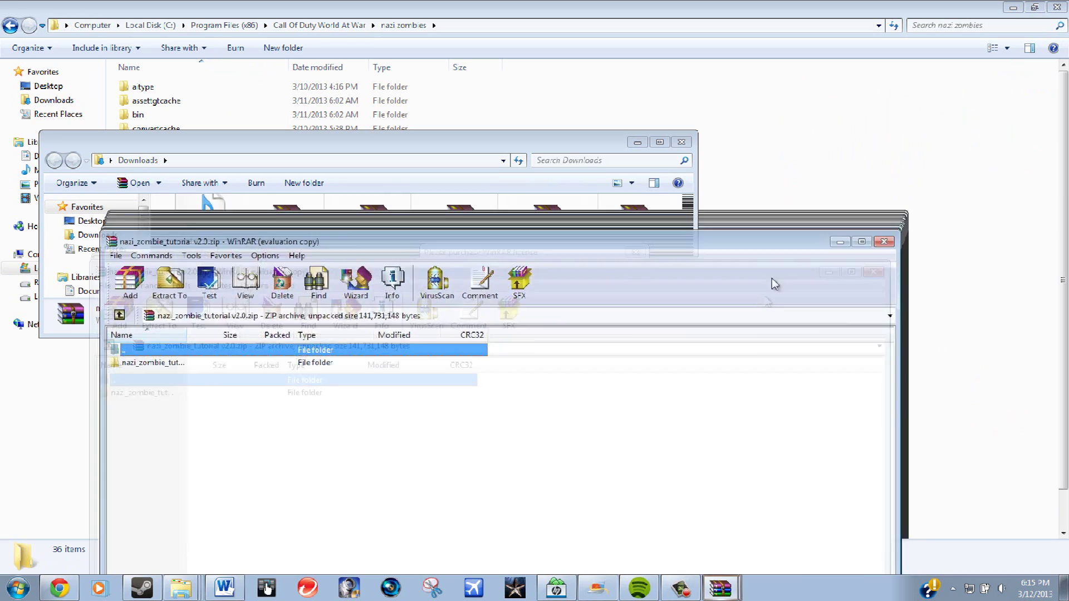
left_click(606, 308)
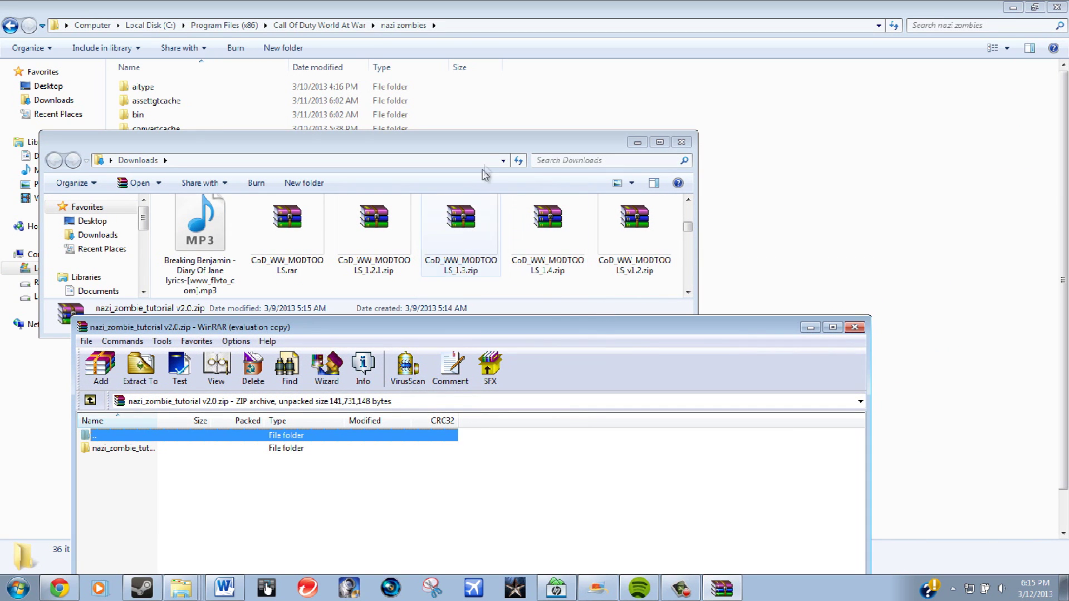
double_click(201, 451)
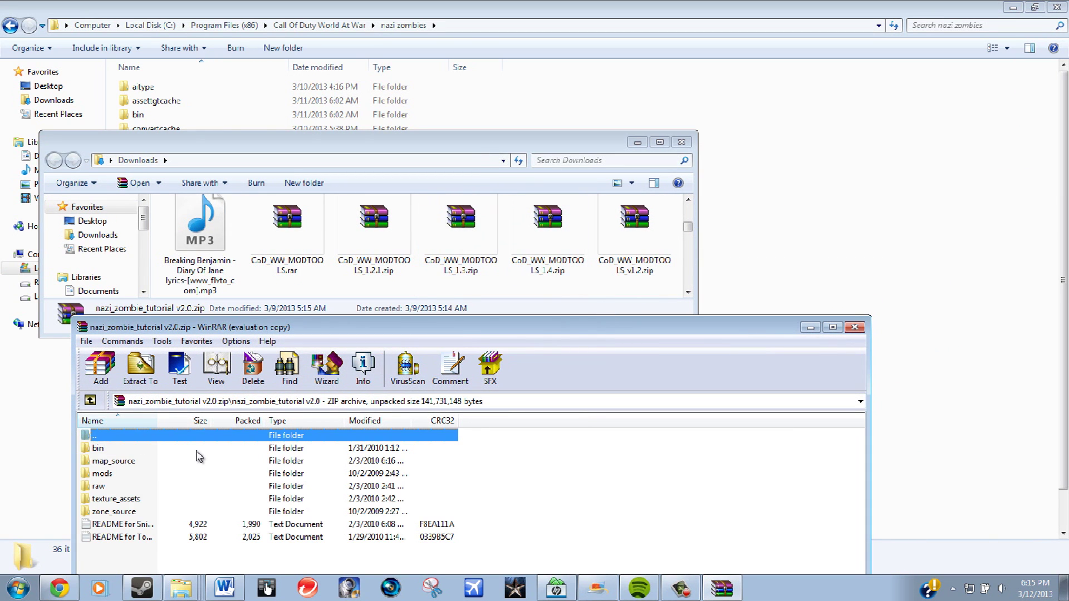
Select all folders and README files inside the nazi_zombie_tutorial v2.0 folder, excluding the parent entry, and close the archive.
left_click_drag(175, 556, 177, 438)
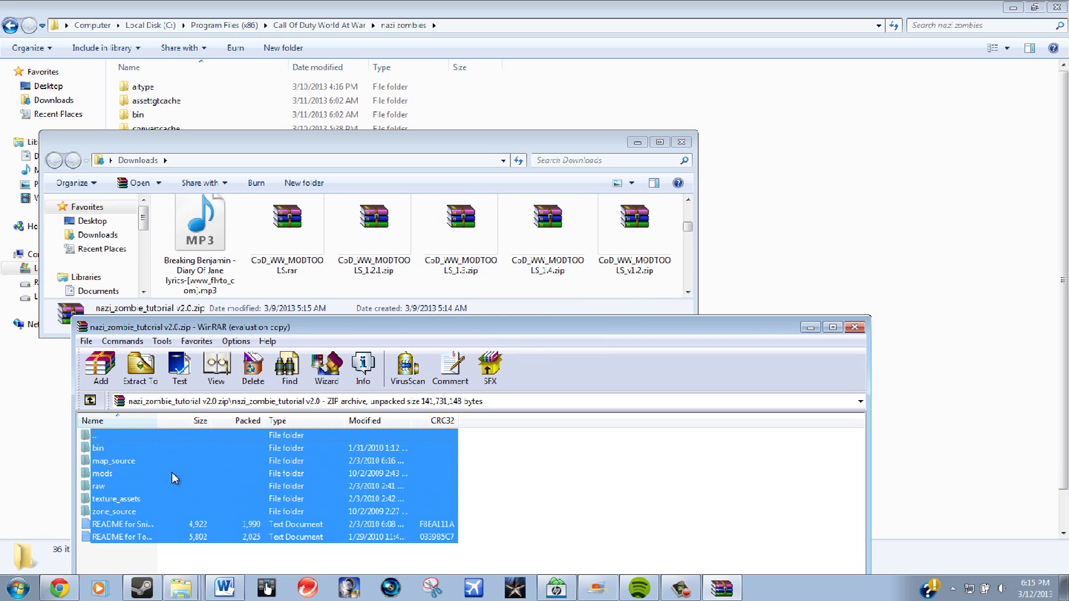
left_click(187, 565)
left_click_drag(178, 550, 175, 458)
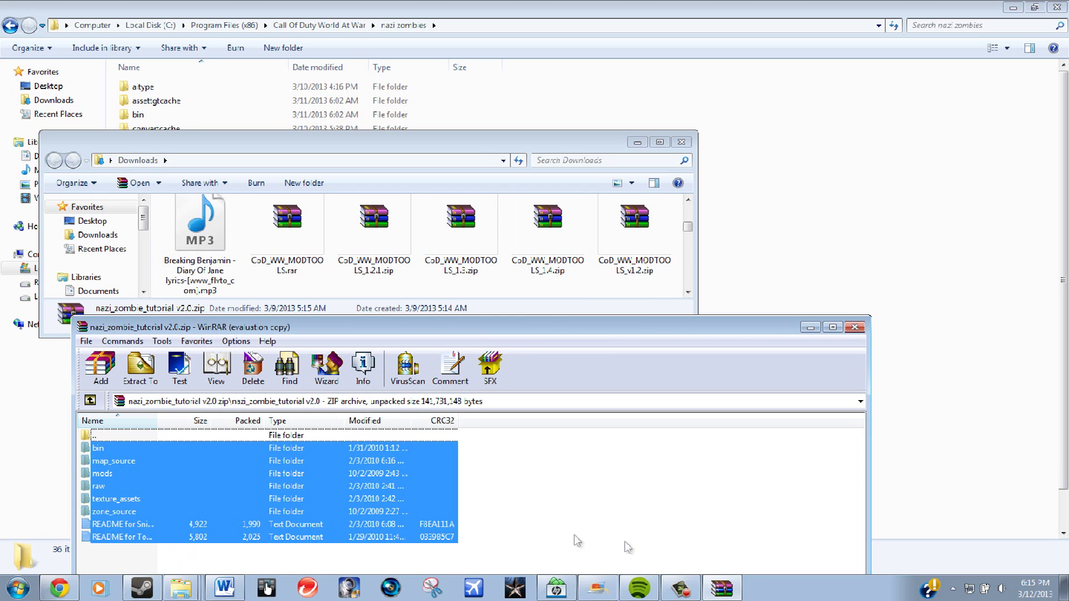
left_click(855, 328)
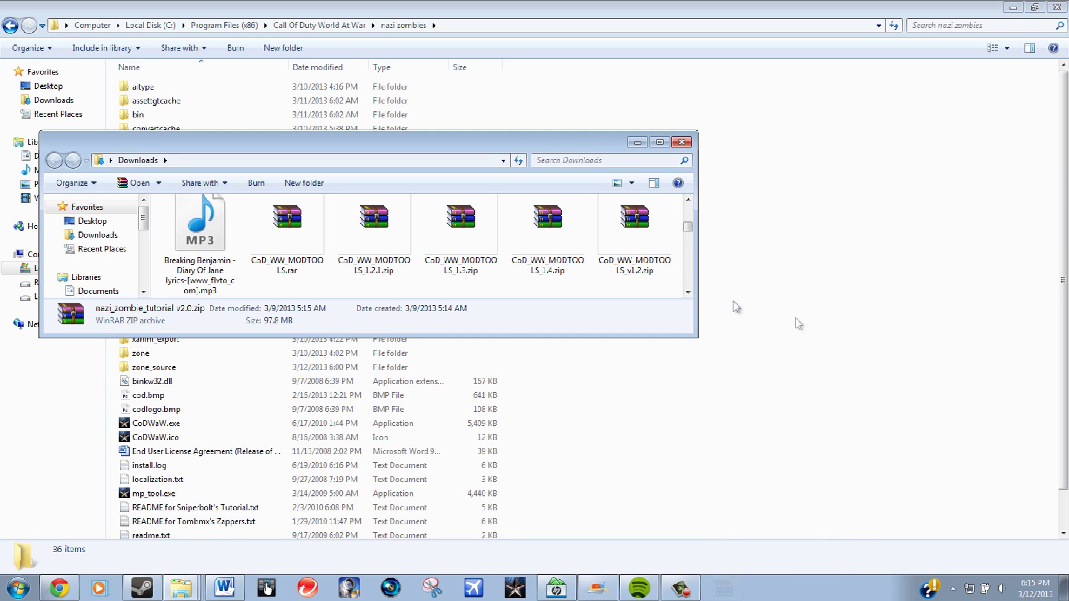
Close the Downloads window, bring up the nazi zombies game folder and launch UGX Script Placer.exe.
left_click(660, 142)
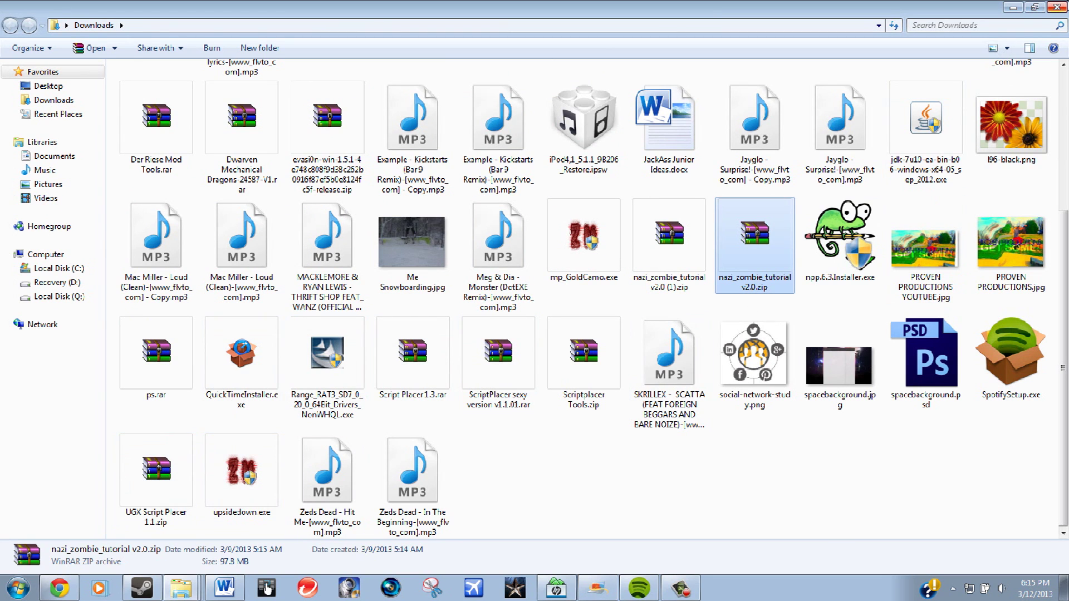
left_click(1065, 6)
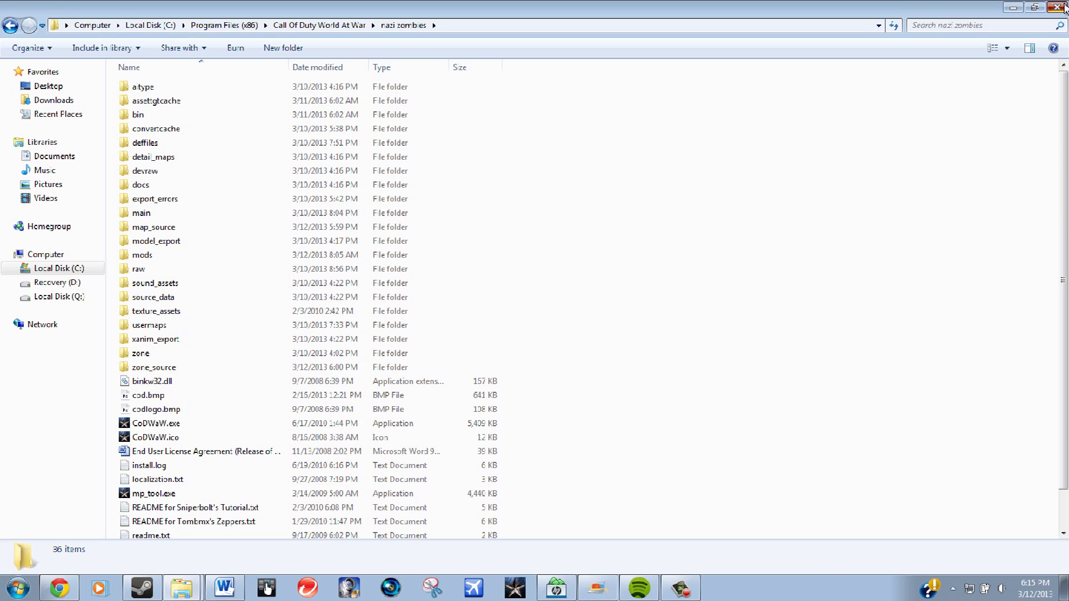
left_click(1065, 6)
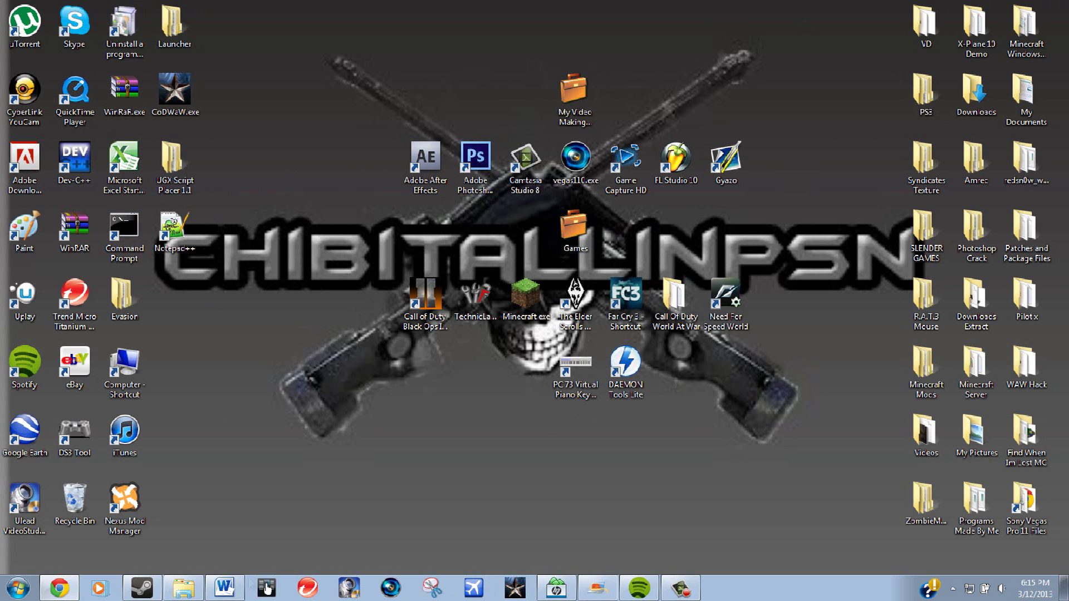
left_click(183, 588)
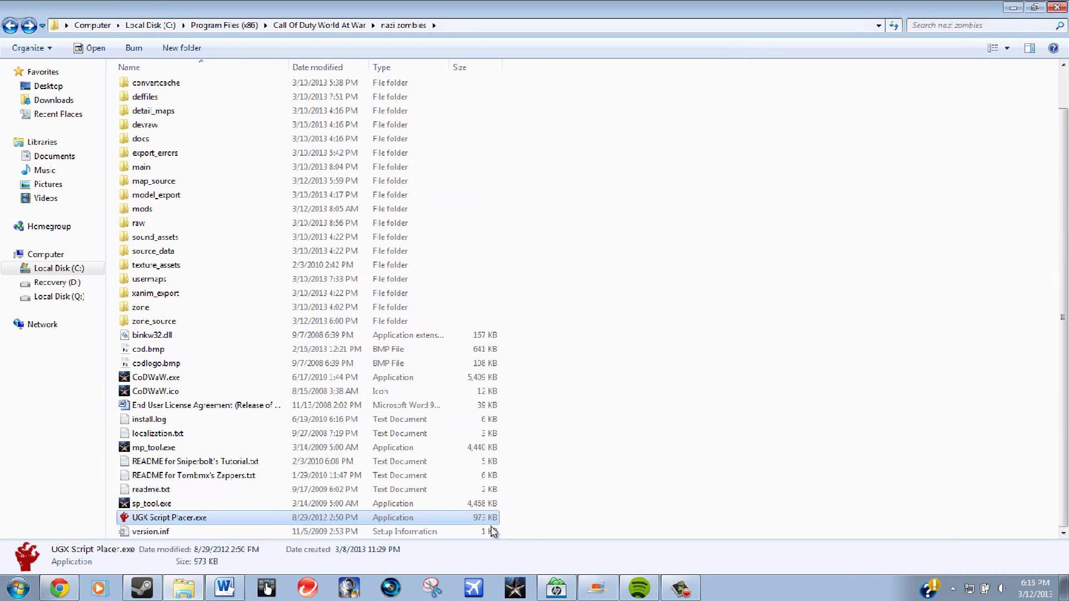
scroll(496, 186, "up", 1)
scroll(423, 267, "down", 1)
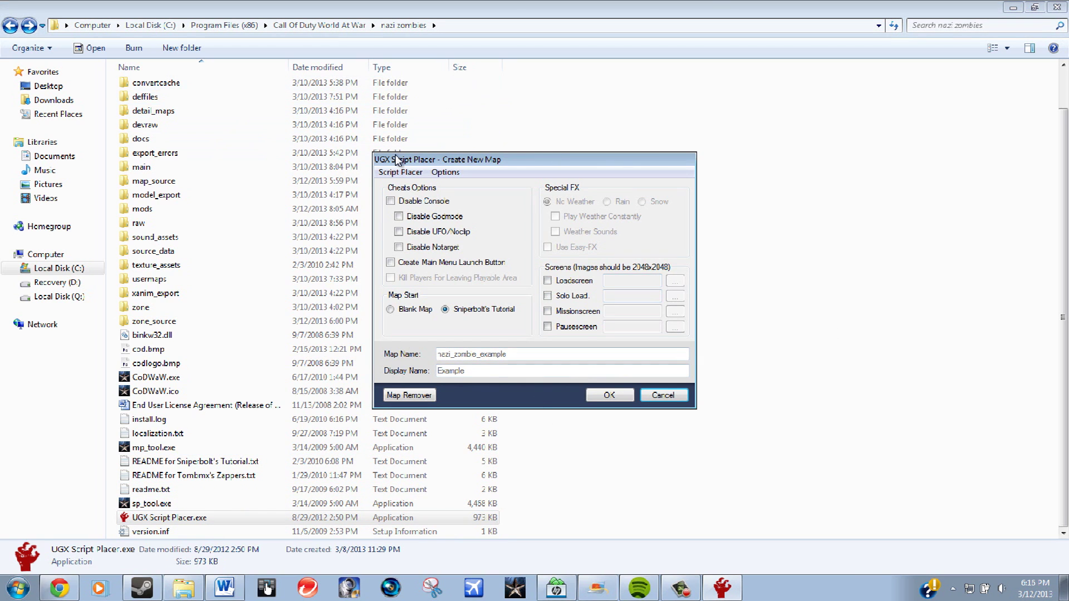
Set up a new Blank Map with the map name nazi_zombie_Youtube and the display name Youtube.
left_click(412, 310)
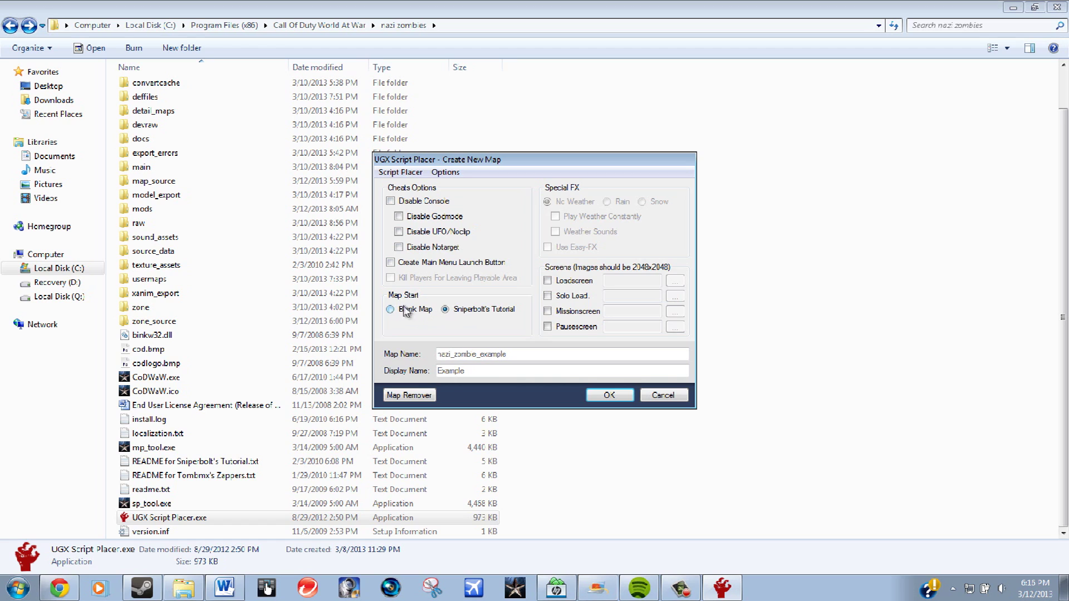
double_click(472, 355)
key("BackSpace")
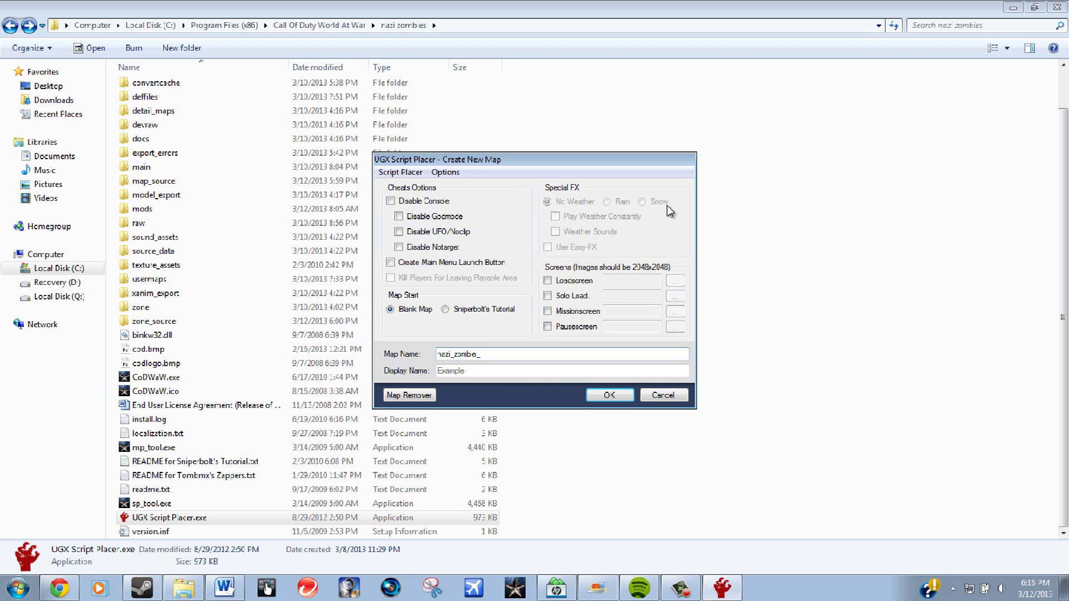
type("nazi_zombie_Youtube")
left_click(492, 371)
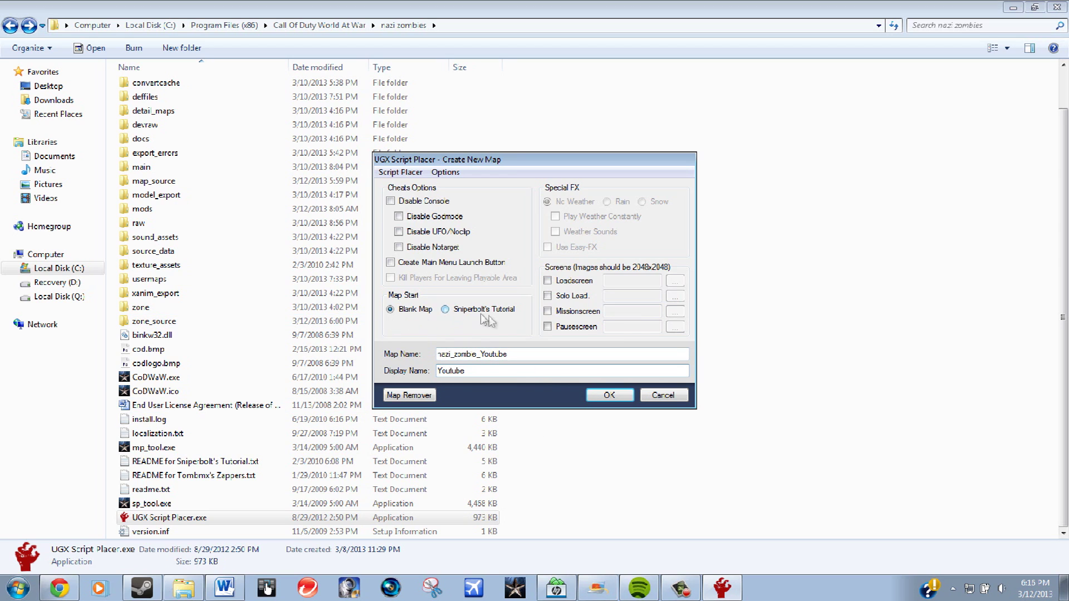
Set a custom game path to the Call Of Duty World At War folder in Program Files (x86) on drive C.
left_click(446, 172)
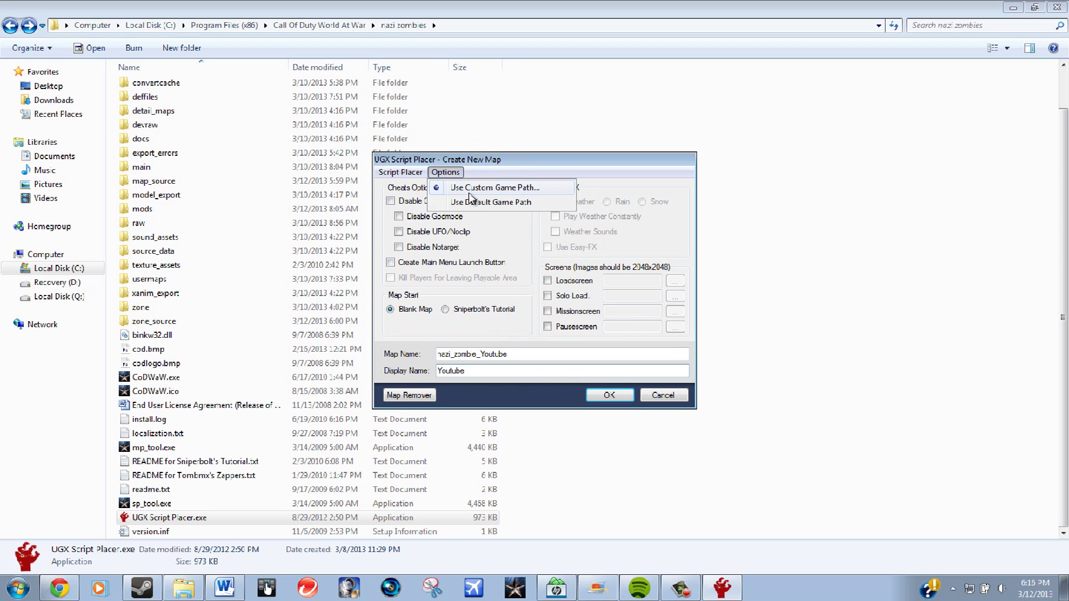
left_click(470, 190)
left_click(607, 292)
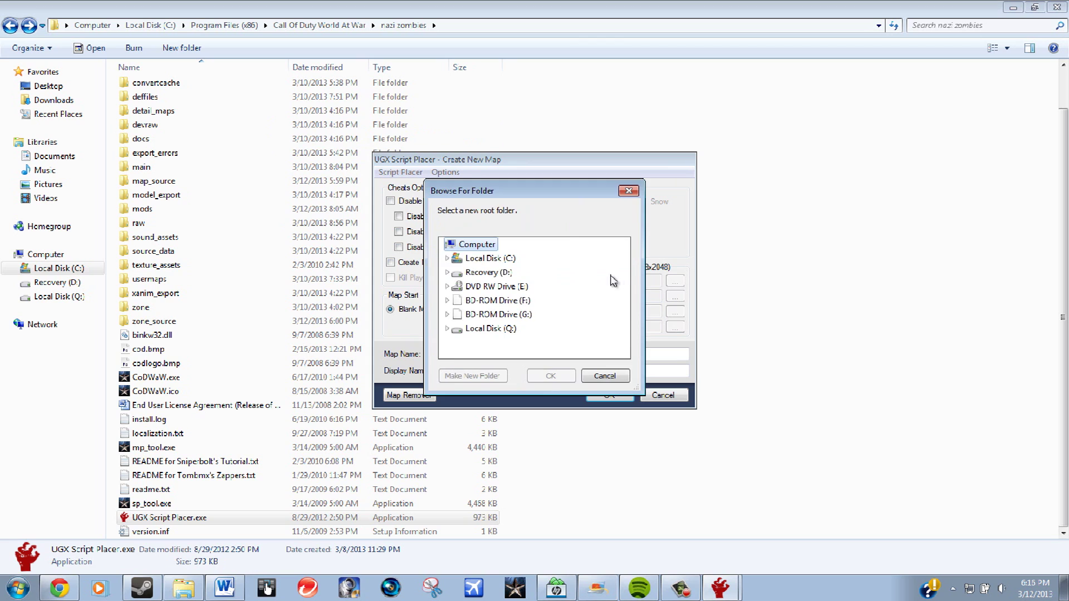
double_click(501, 259)
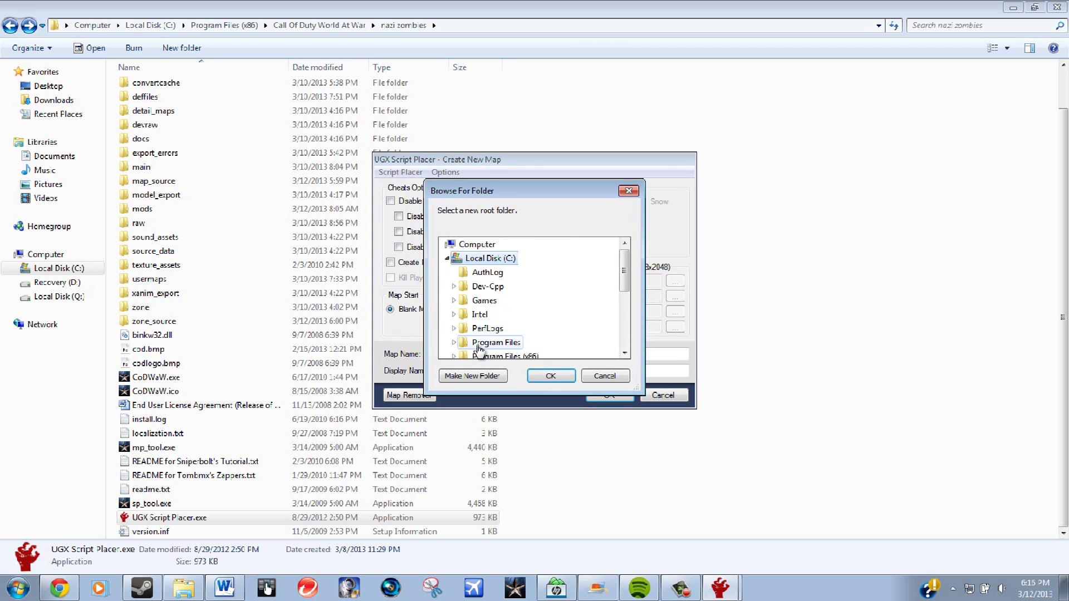
double_click(504, 356)
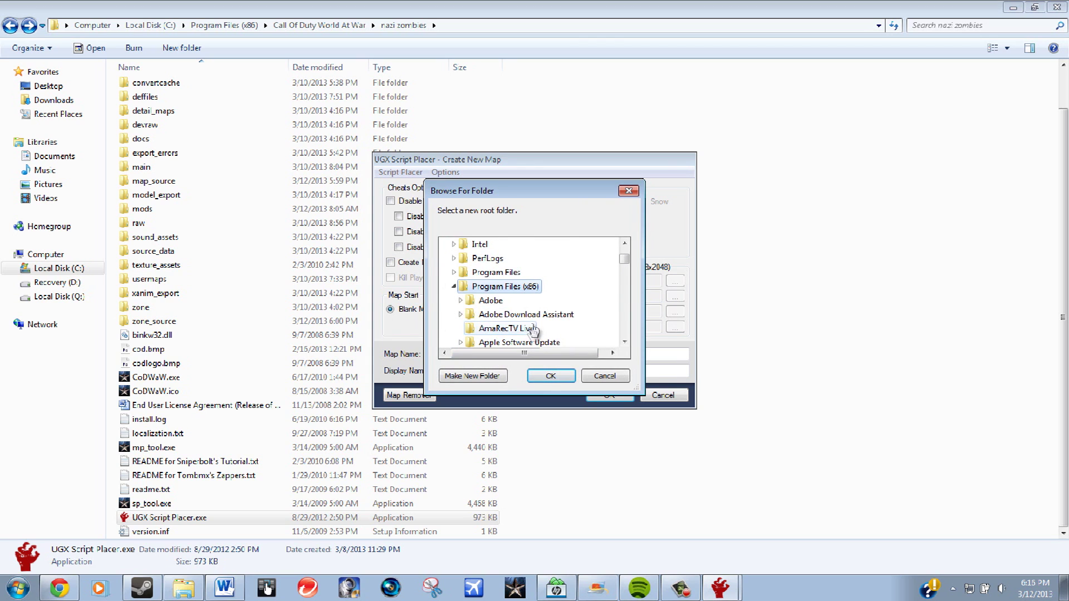
scroll(537, 312, "down", 1)
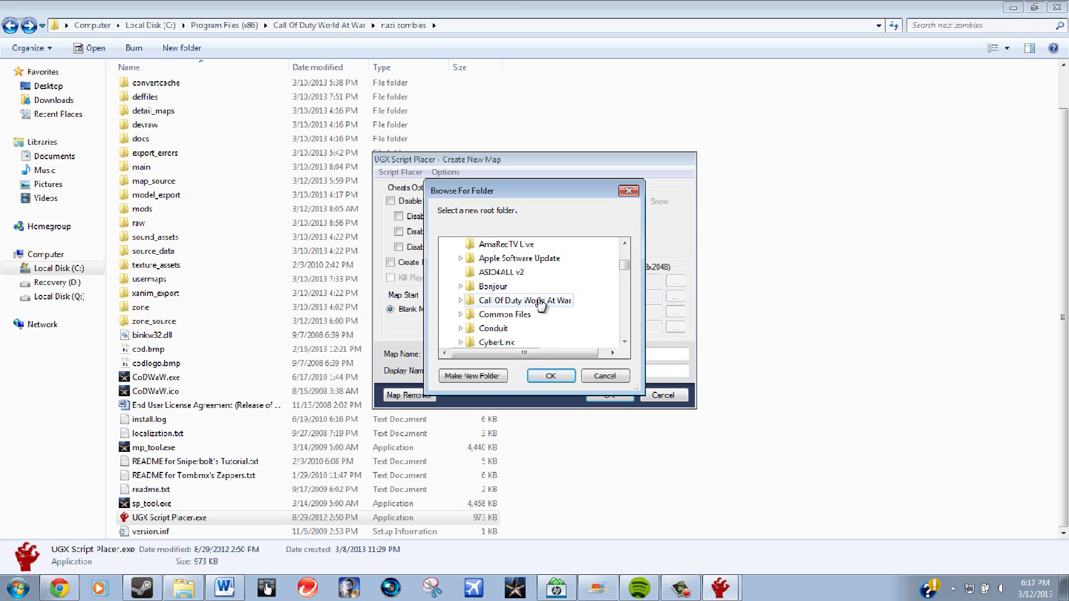
double_click(540, 301)
scroll(563, 301, "down", 1)
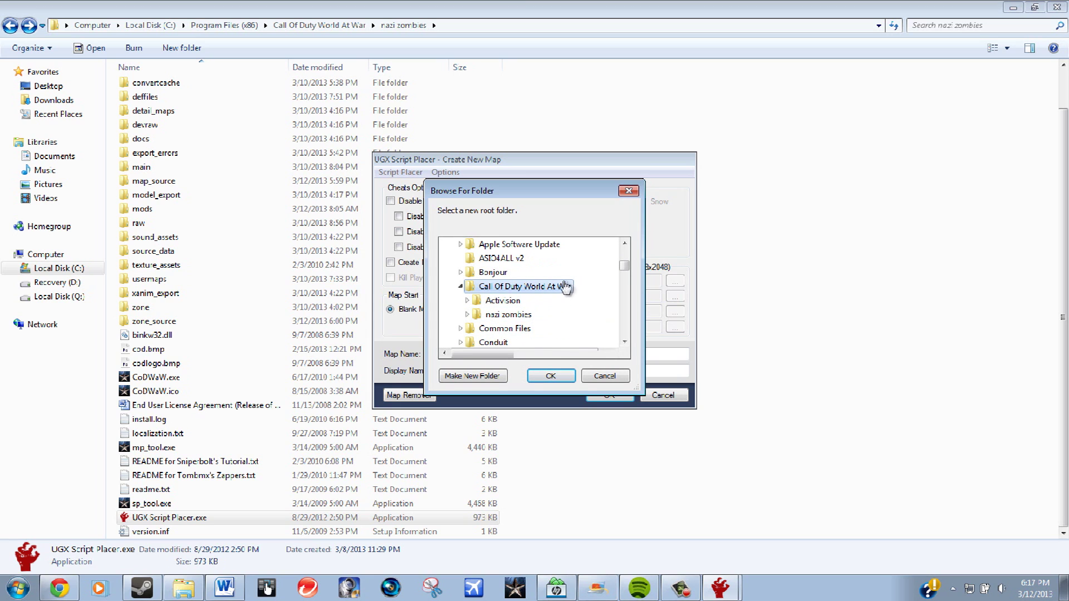
left_click(538, 379)
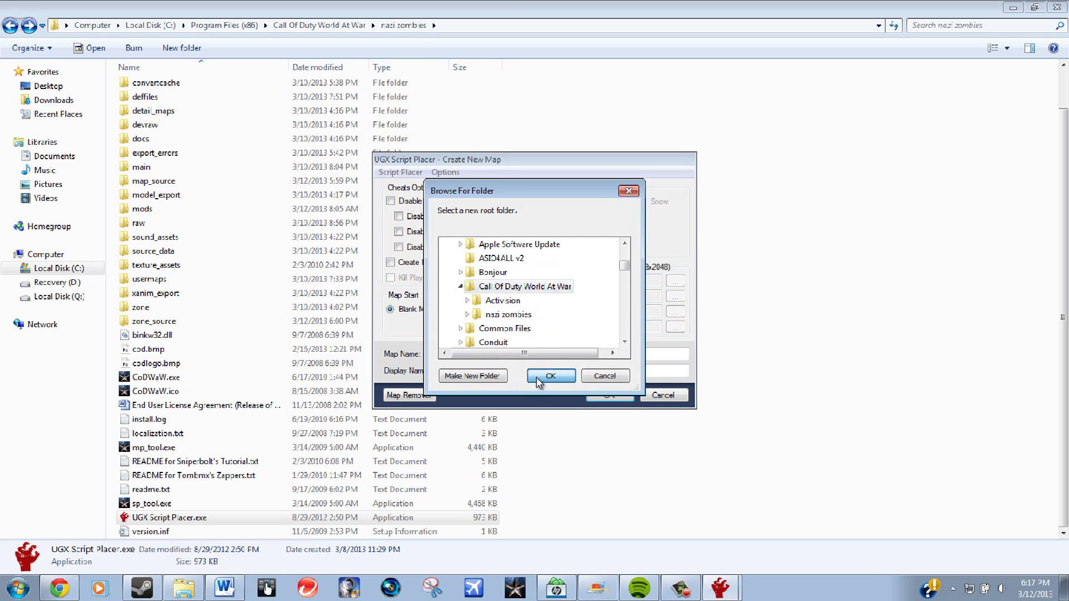
left_click(599, 297)
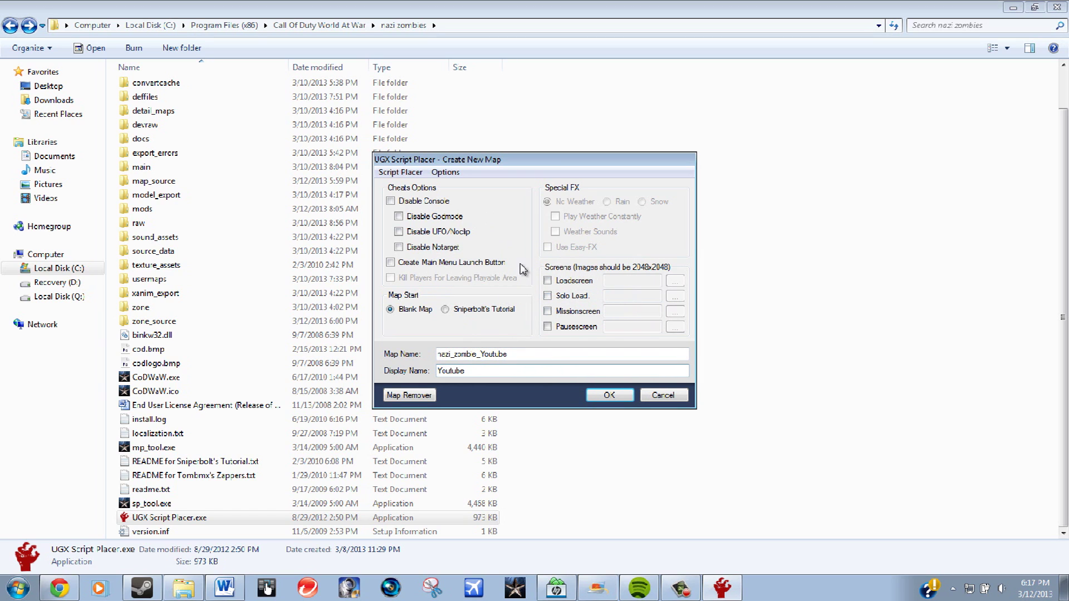
Create the map, check the error line and list of placed files in the report, and dismiss it.
left_click(609, 395)
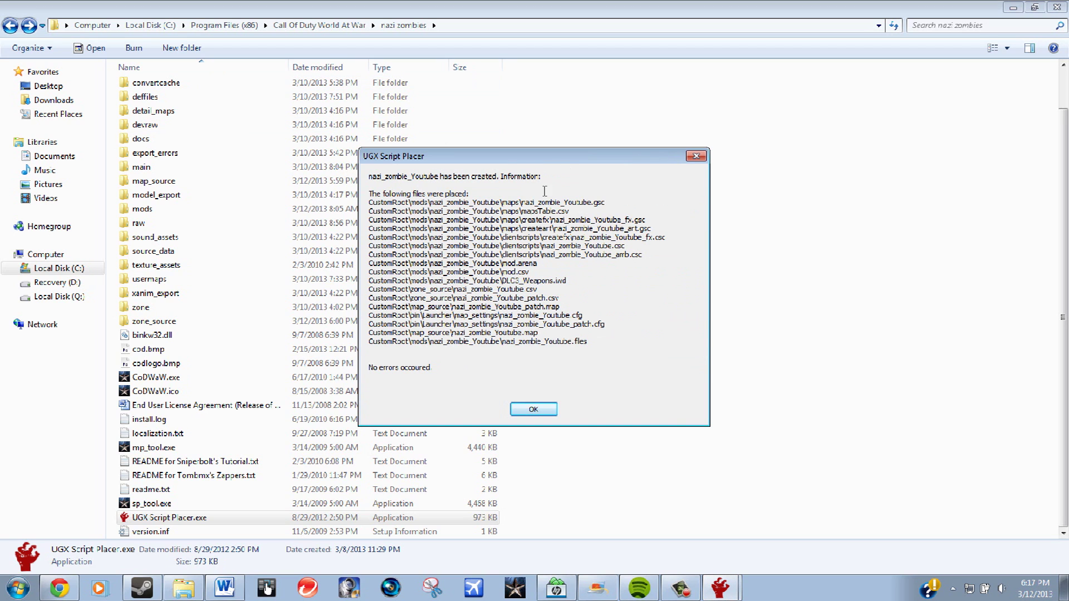
left_click_drag(453, 354, 393, 374)
left_click(488, 382)
triple_click(444, 373)
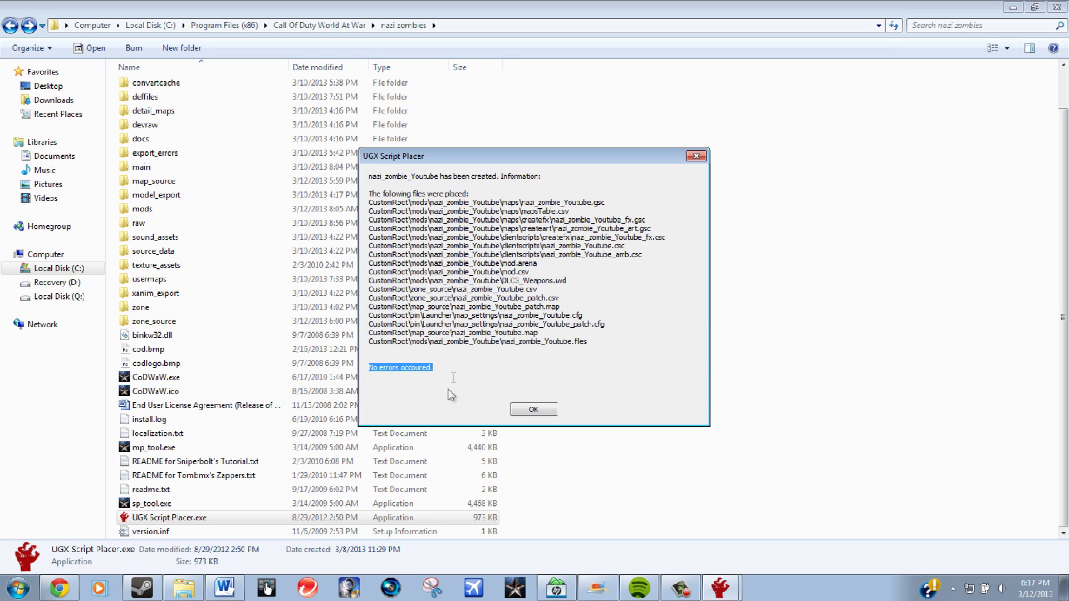
left_click_drag(439, 367, 522, 324)
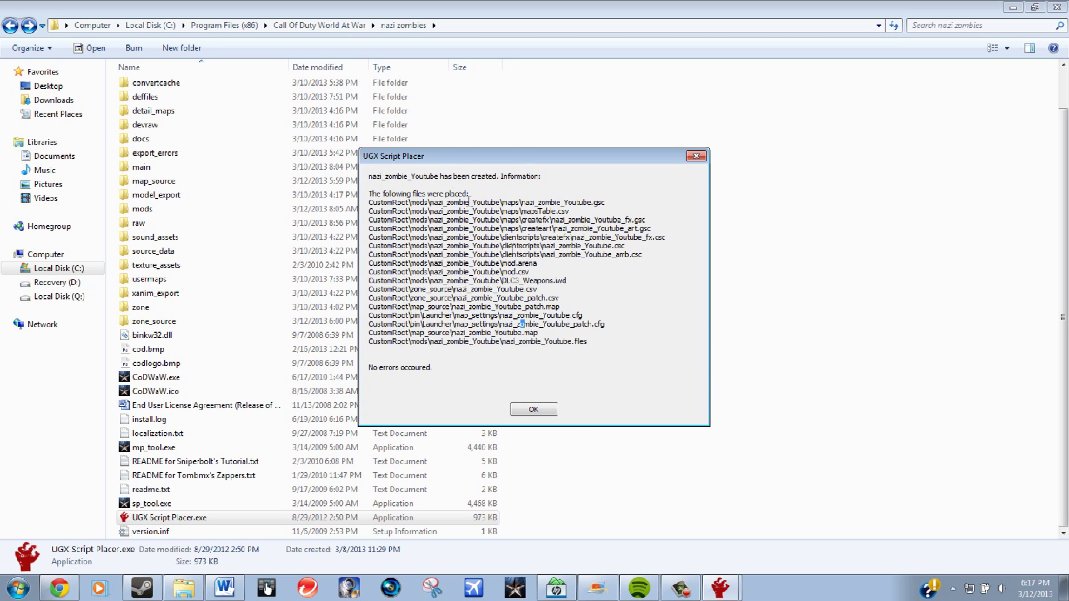
left_click_drag(610, 356, 571, 359)
left_click(534, 411)
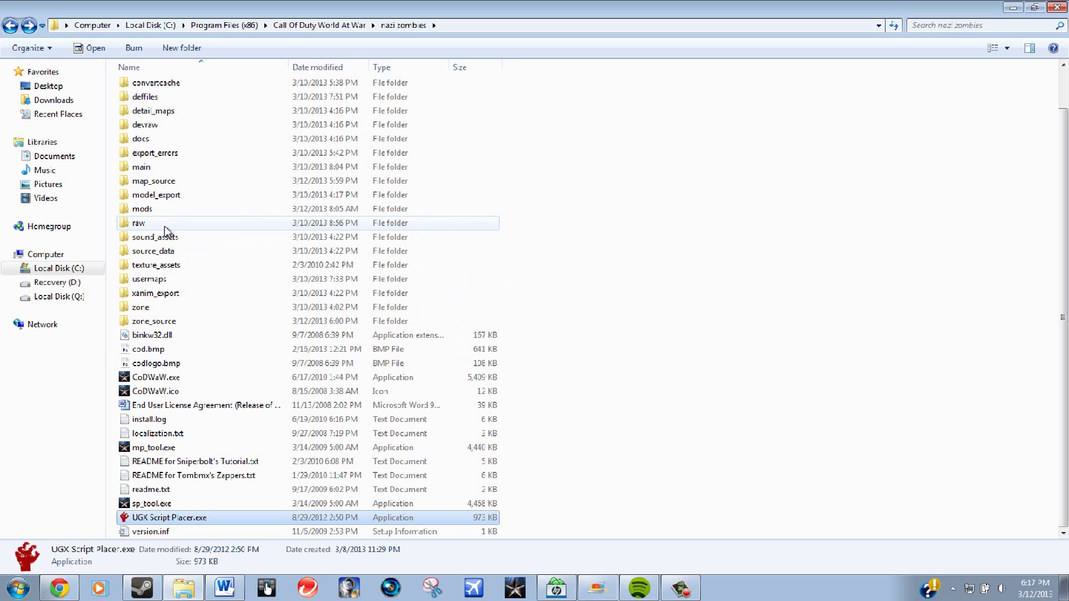
Look through the map files in the map_source folder and return to the nazi zombies folder.
double_click(161, 184)
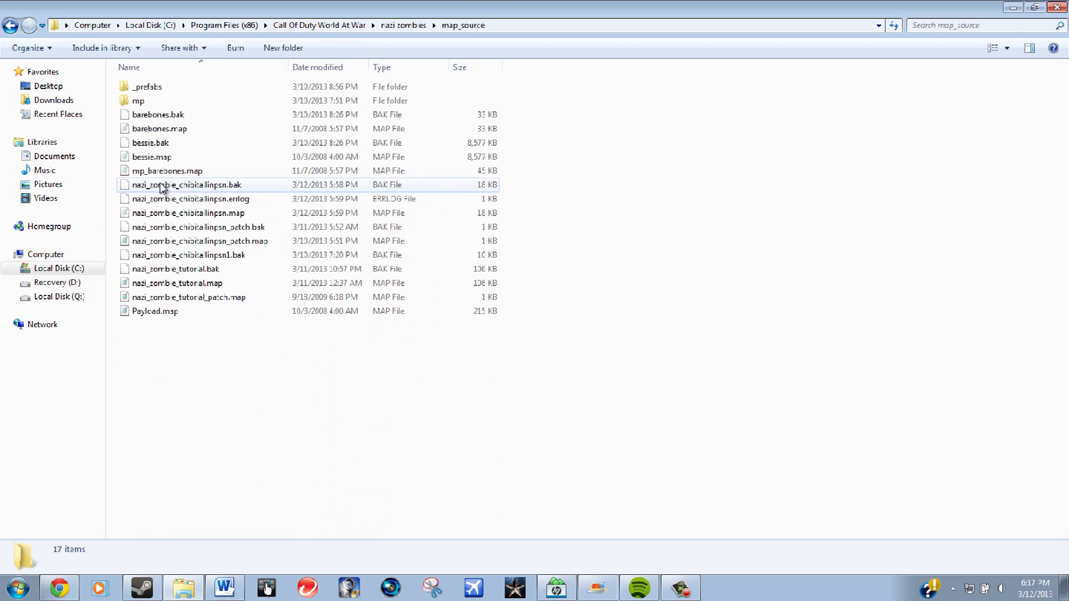
left_click_drag(236, 349, 582, 335)
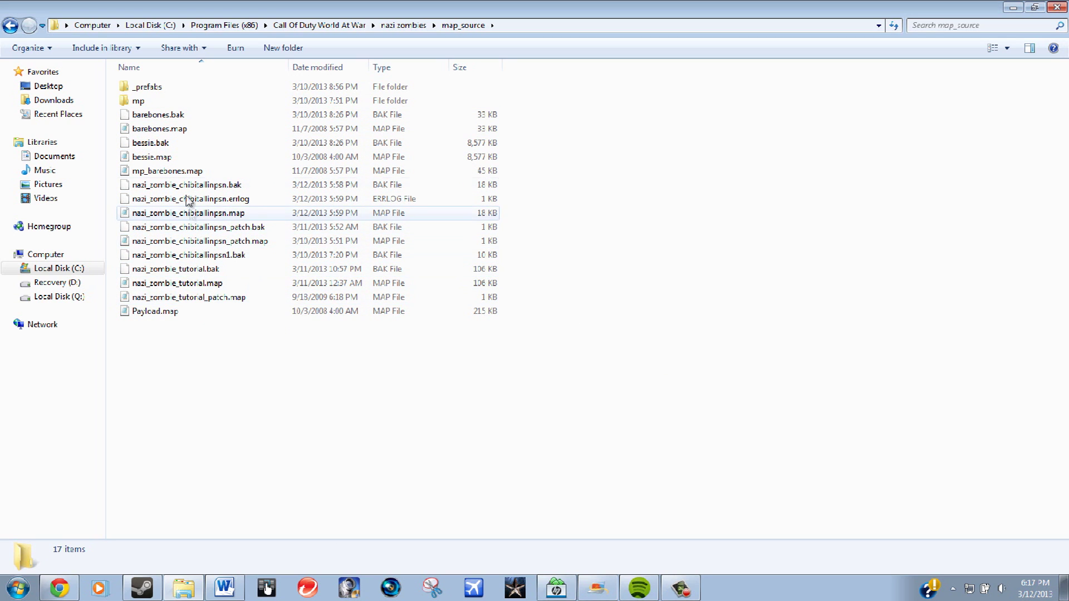
left_click(7, 29)
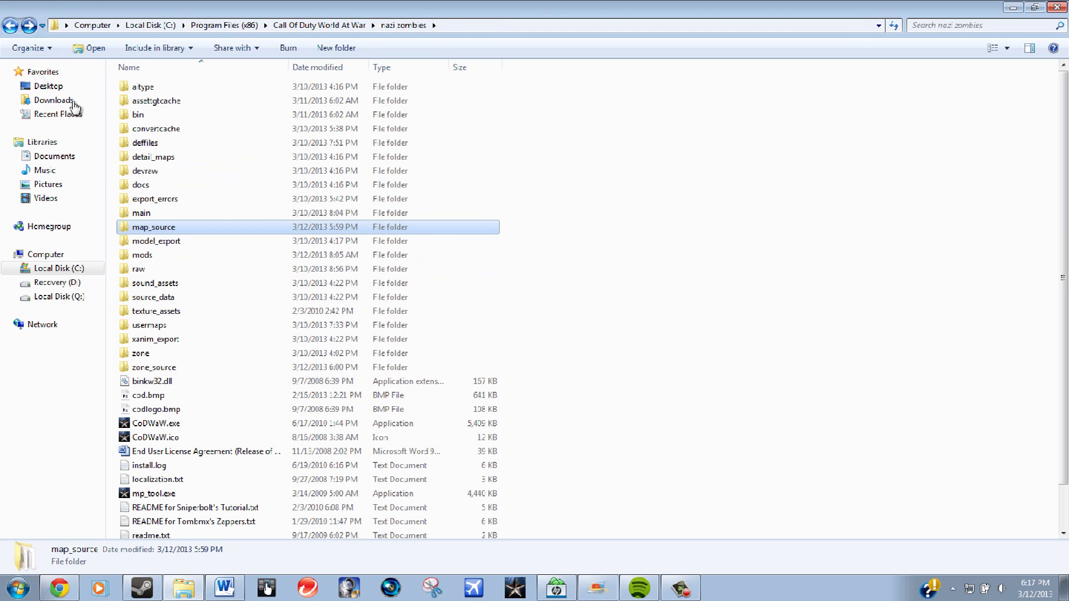
Open the raw folder inside nazi zombies and look through its subfolders.
left_click(154, 255)
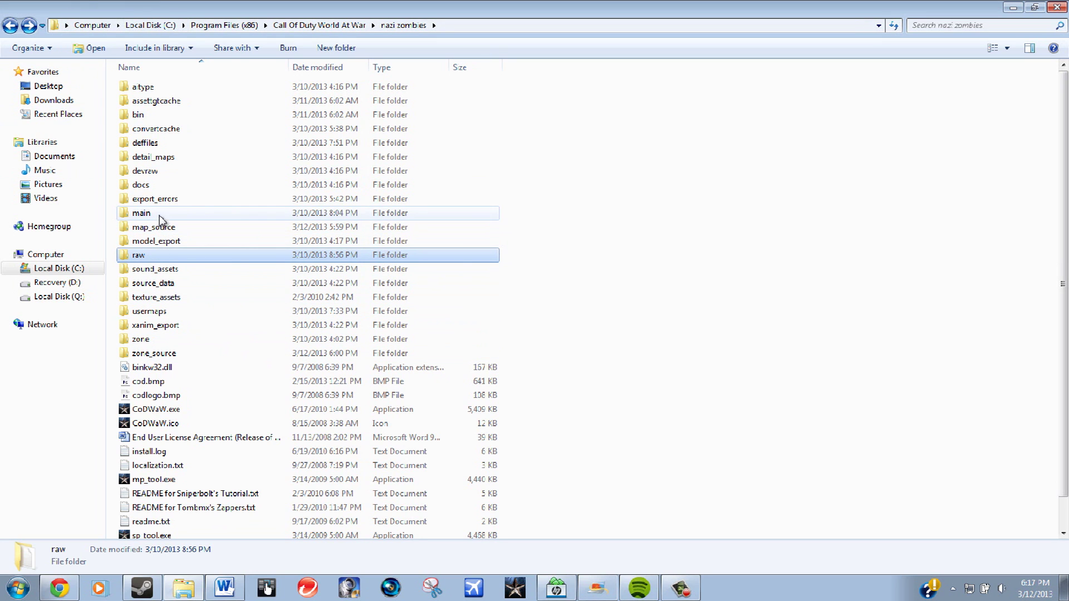
double_click(153, 257)
scroll(170, 184, "down", 6)
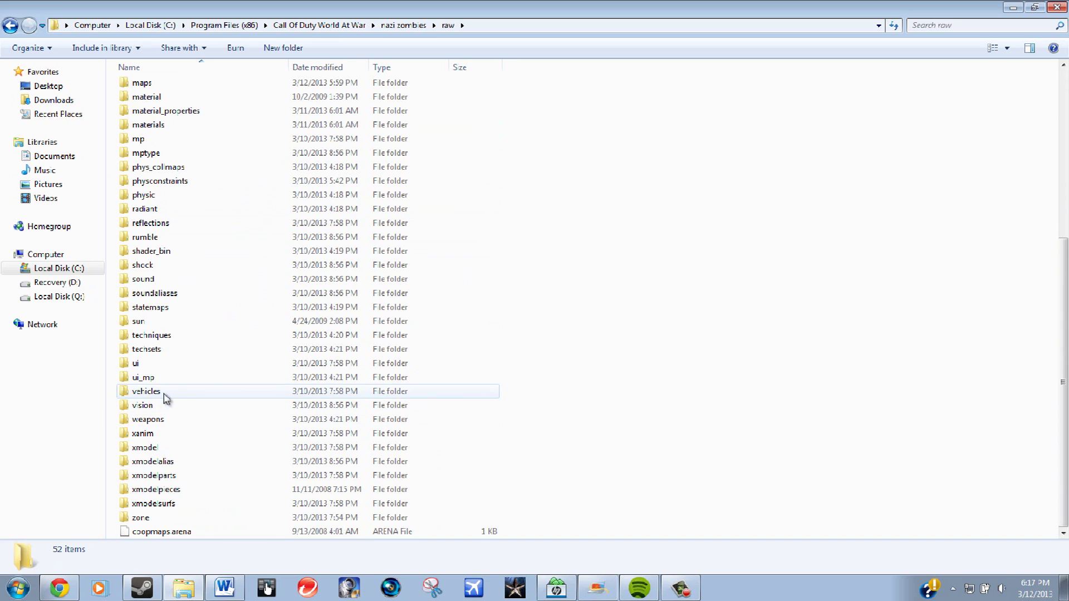
scroll(172, 176, "up", 2)
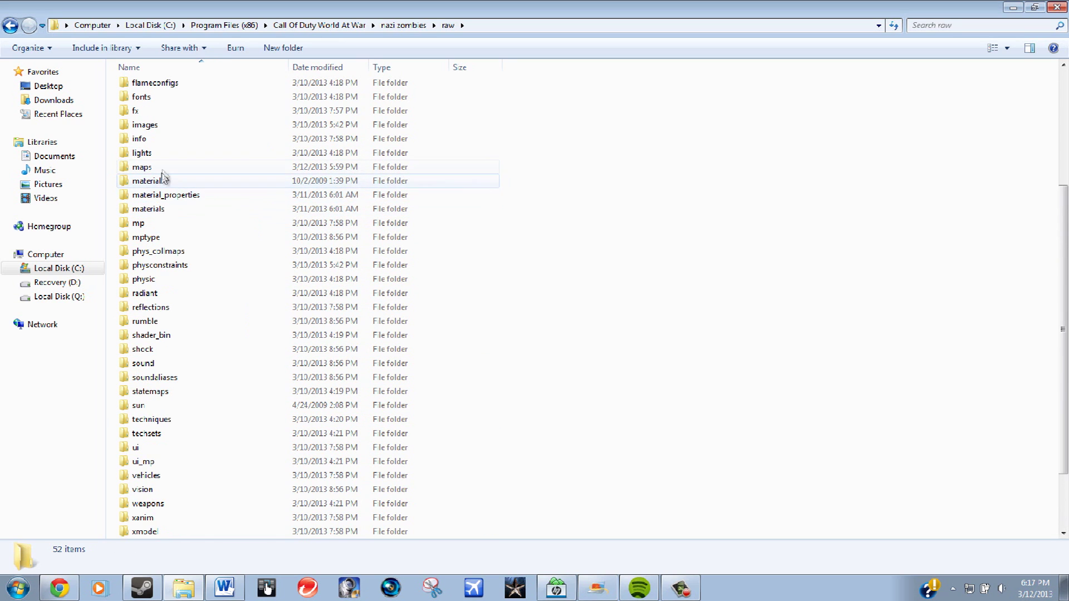
scroll(172, 189, "up", 3)
scroll(174, 172, "up", 2)
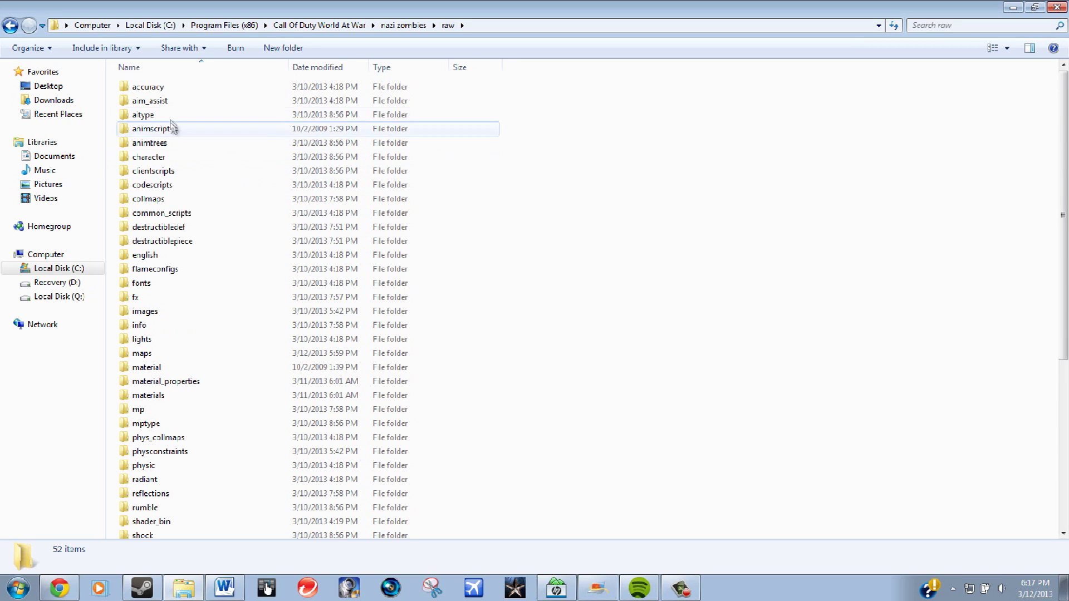
Look through the subfolders of the raw folder and the contents of the nazi zombies folder.
left_click(10, 28)
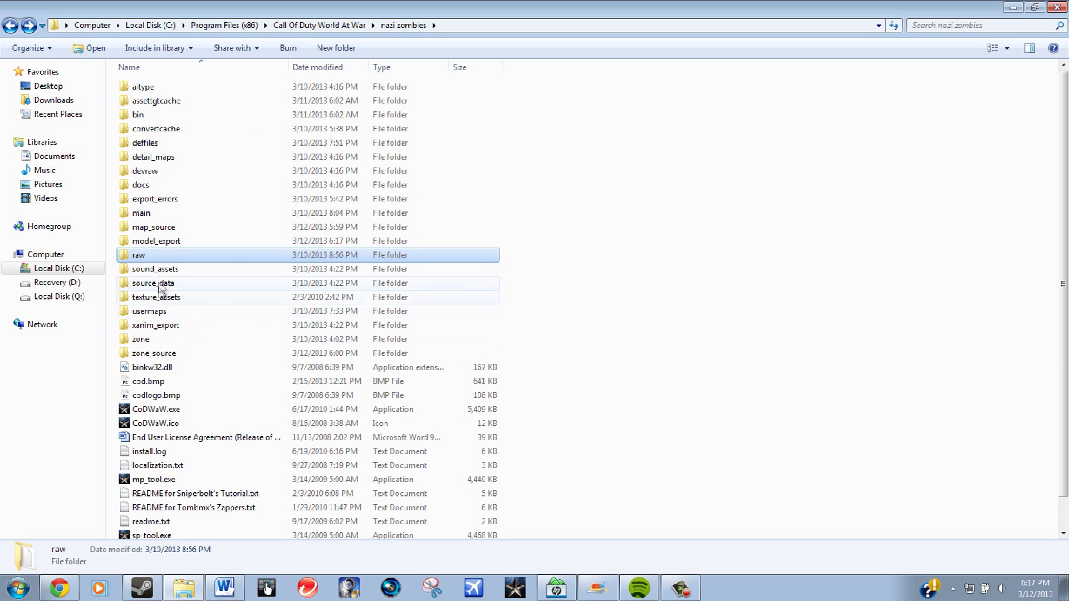
scroll(200, 278, "down", 1)
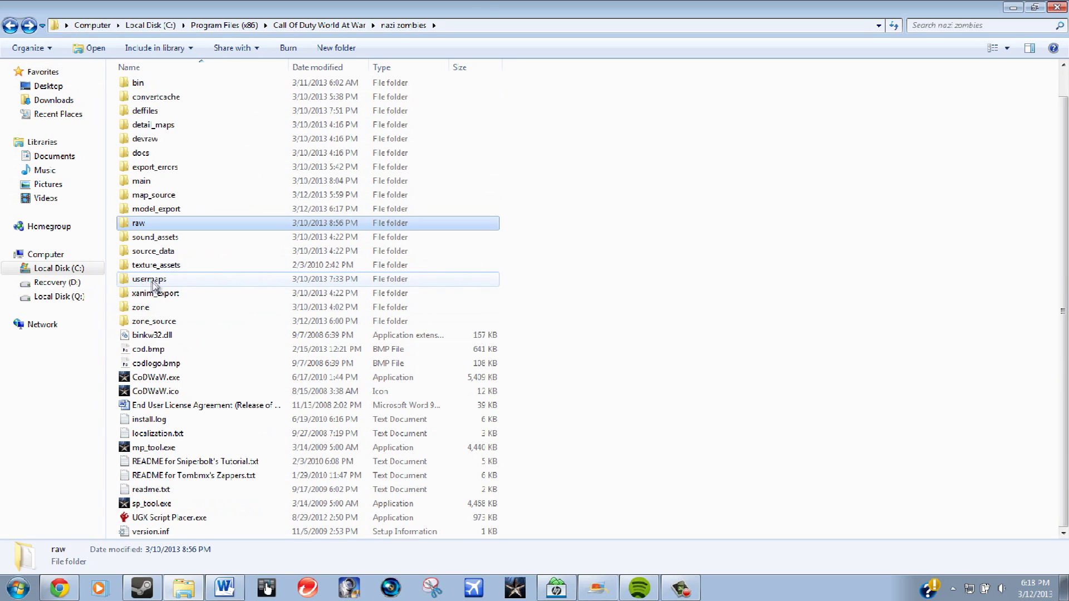
double_click(143, 223)
scroll(143, 229, "down", 6)
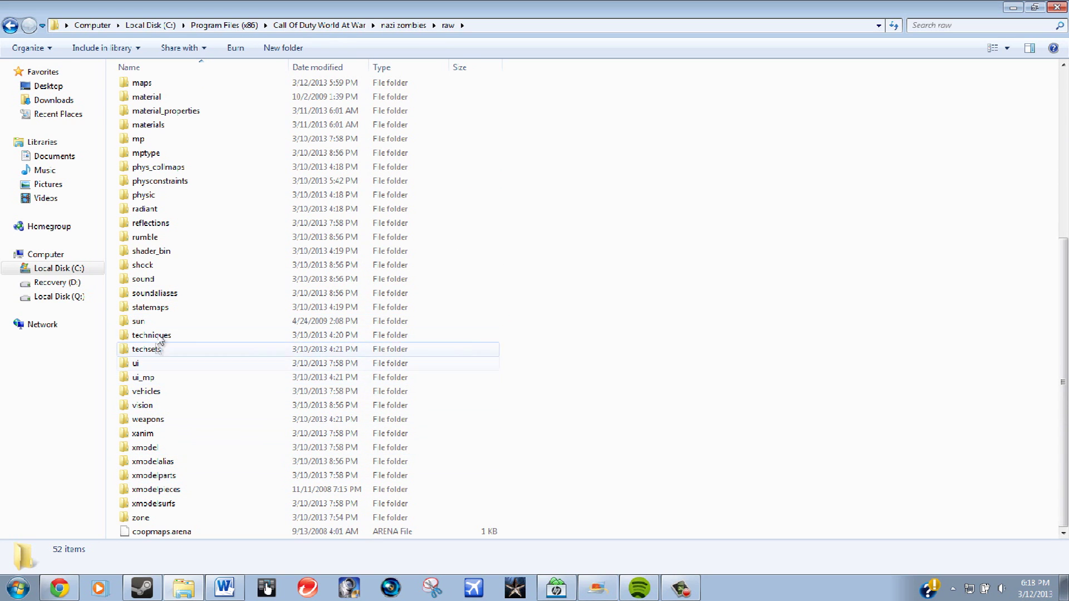
scroll(169, 240, "up", 2)
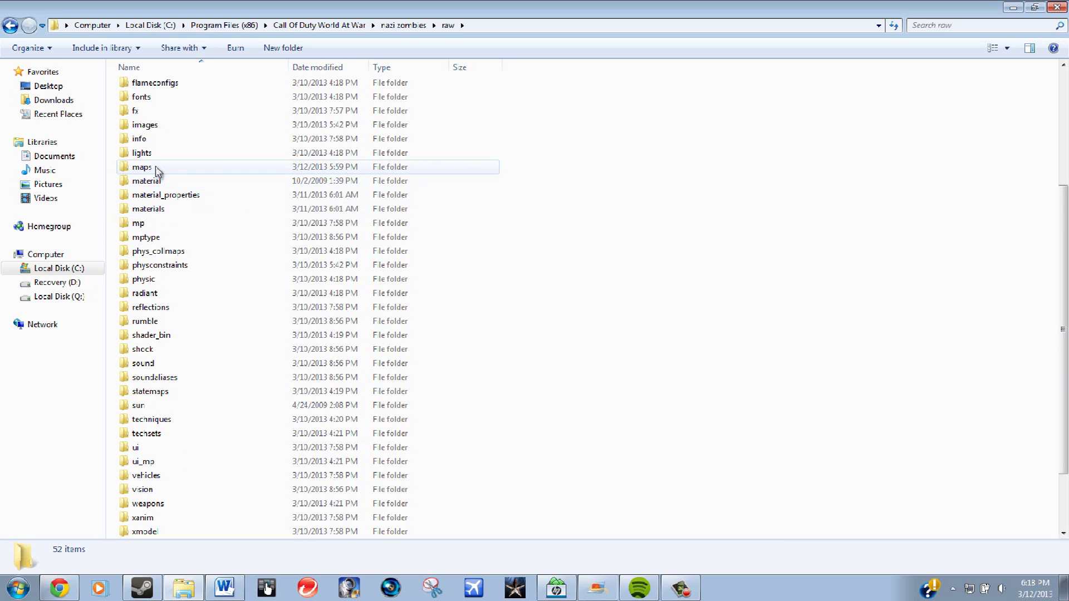
scroll(157, 170, "up", 5)
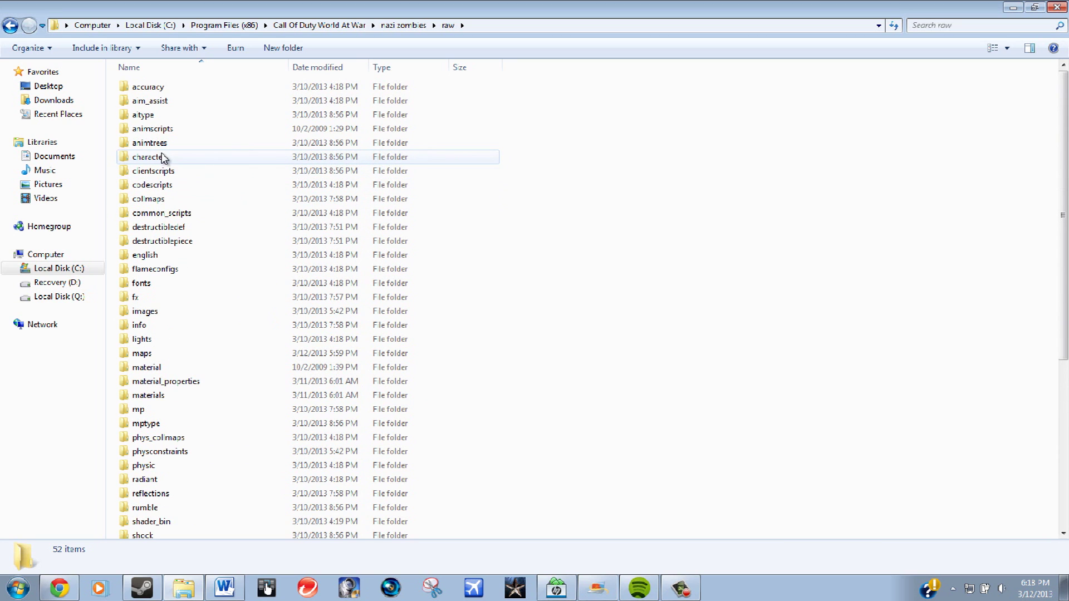
left_click(10, 25)
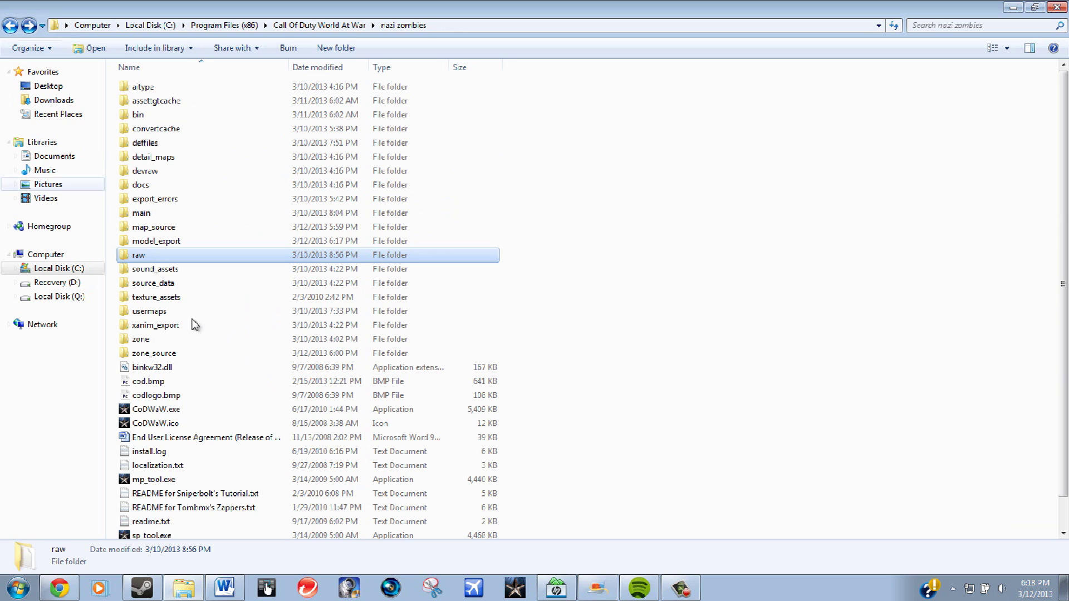
left_click(171, 225)
left_click(176, 184)
scroll(177, 140, "down", 1)
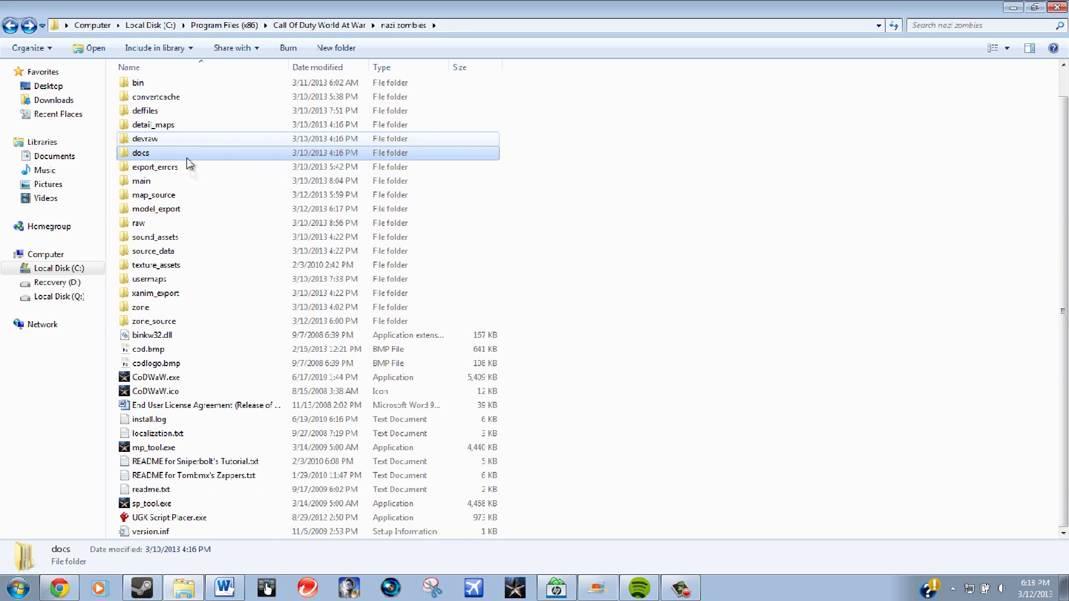
Inspect the nazi_zombie_Youtube folder inside mods and return to the Call Of Duty World At War folder.
left_click(338, 23)
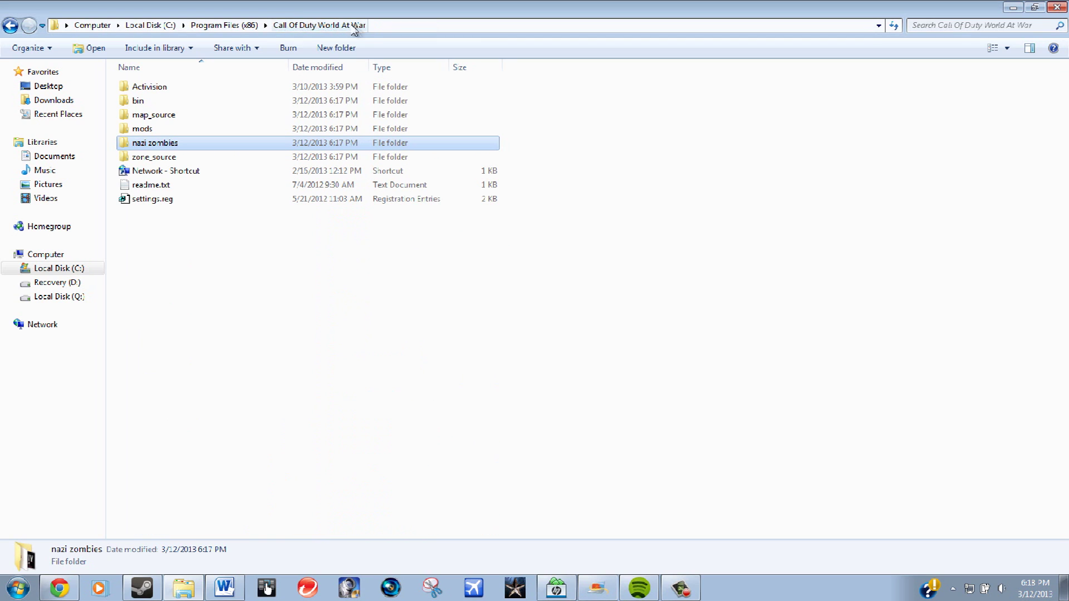
double_click(149, 131)
double_click(191, 92)
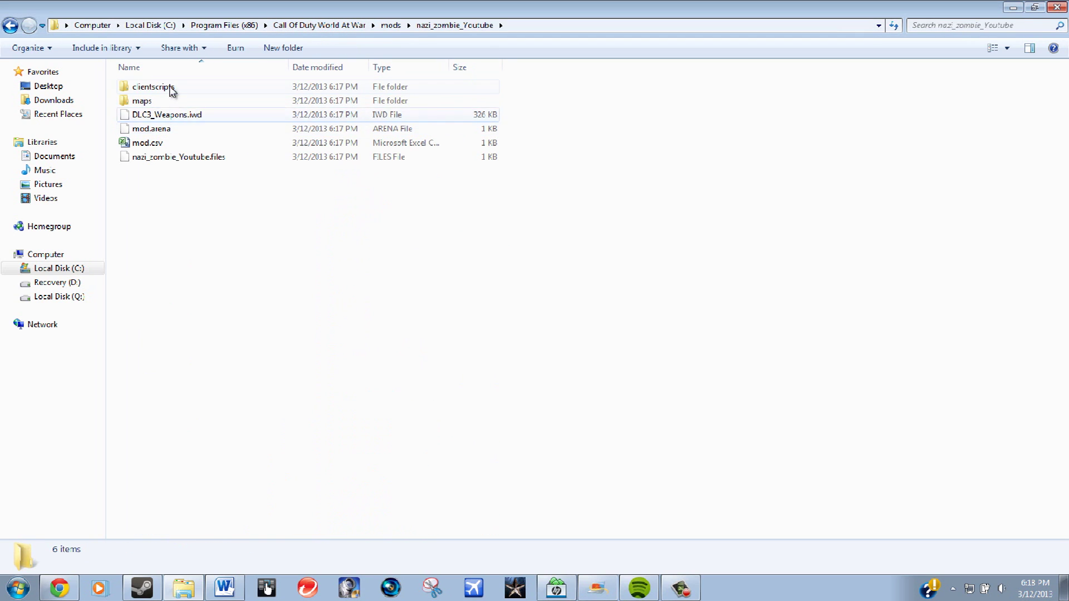
left_click(11, 27)
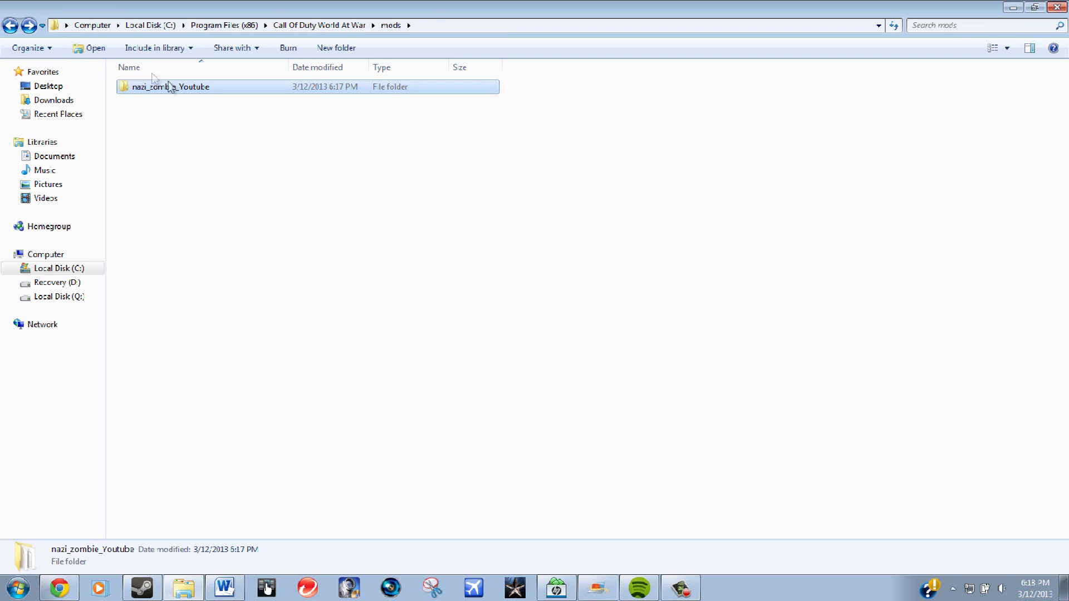
left_click(10, 26)
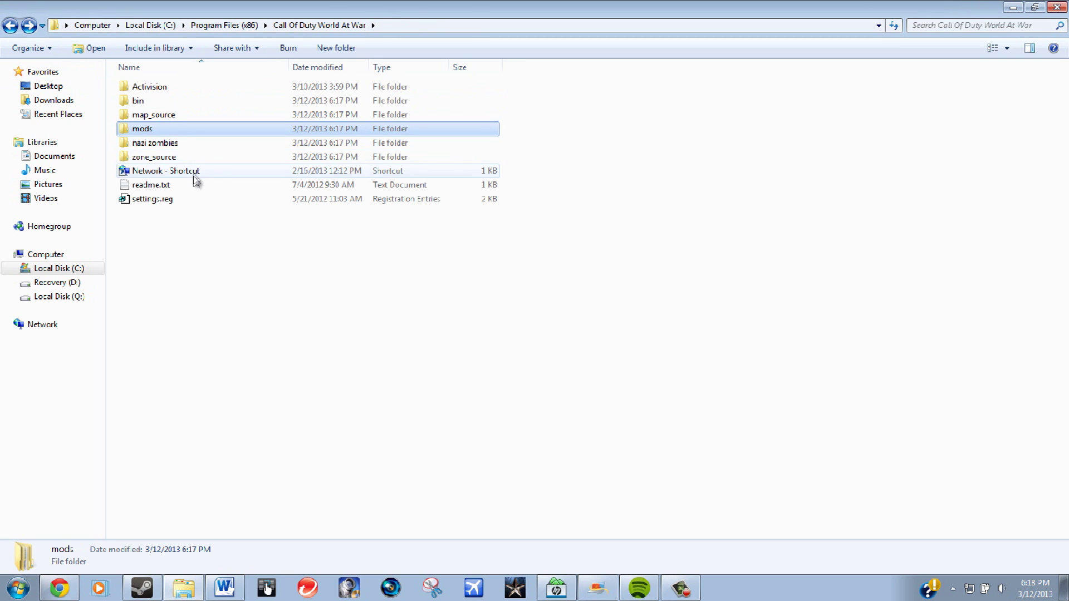
left_click_drag(526, 161, 562, 147)
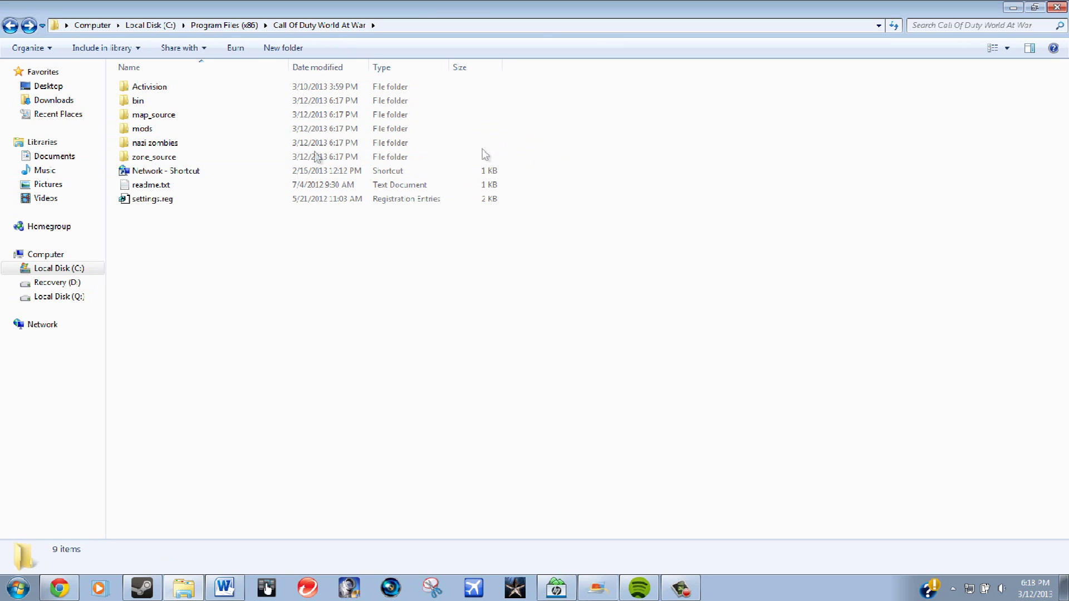
left_click(175, 158, "shift")
left_click(179, 146, "shift")
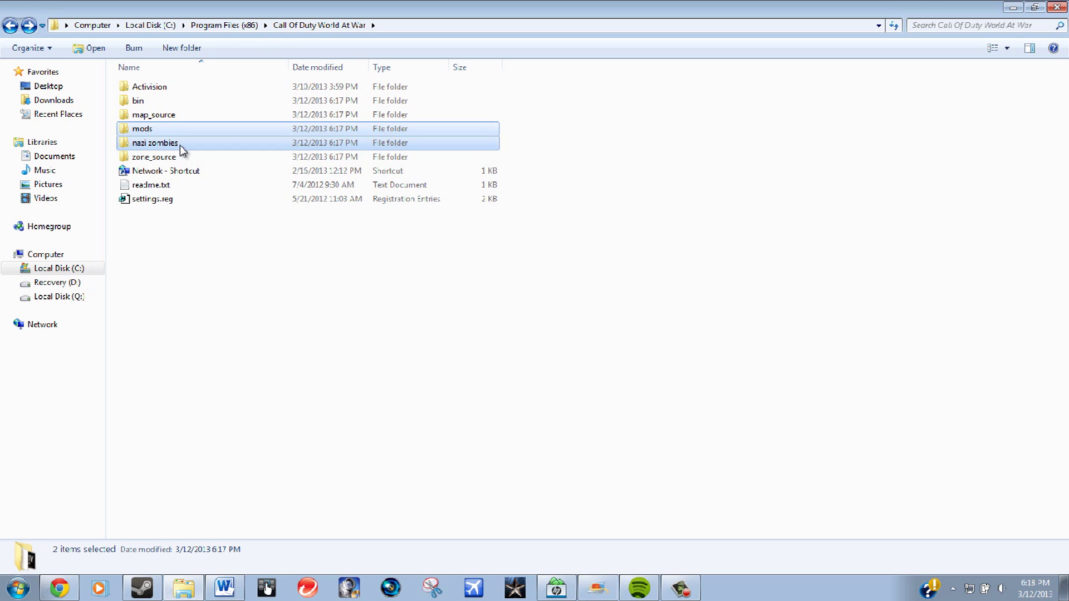
key("Return")
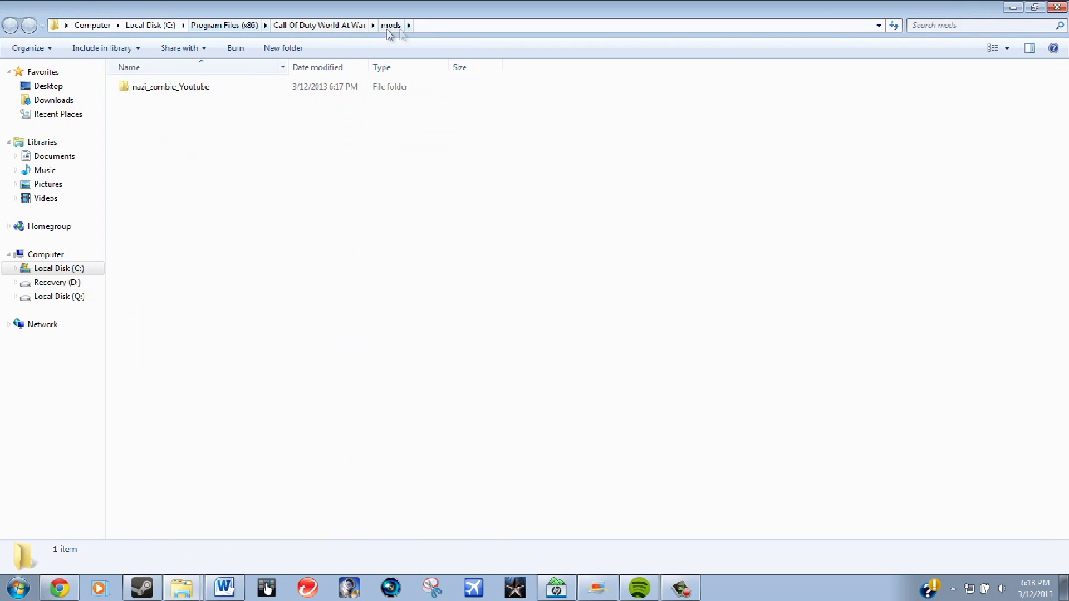
left_click(312, 26)
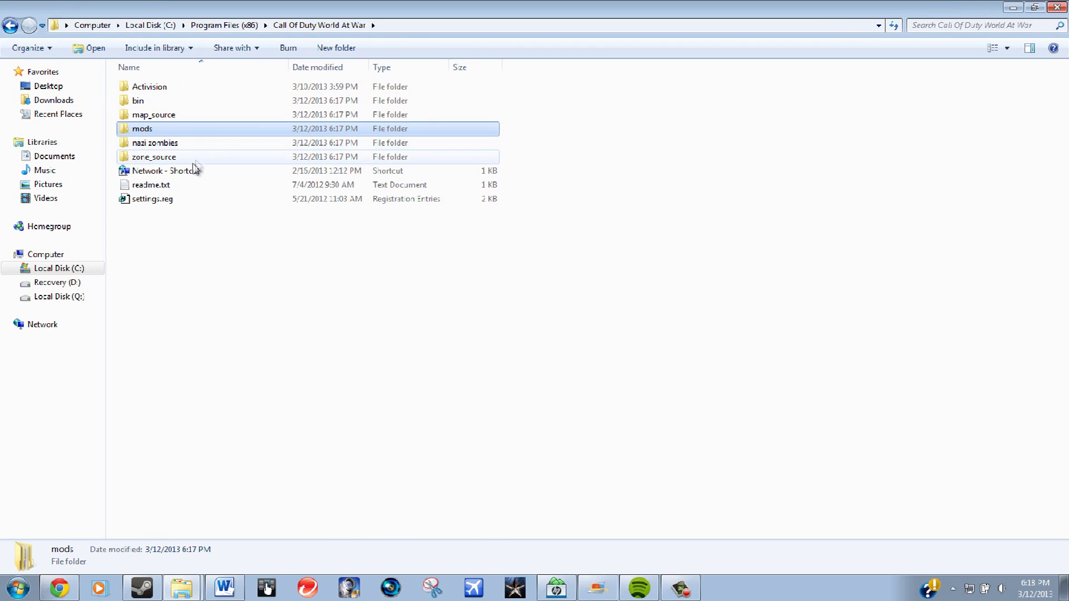
Delete the bin, map_source, mods and zone_source folders from the Call Of Duty World At War folder.
left_click(167, 158, "ctrl")
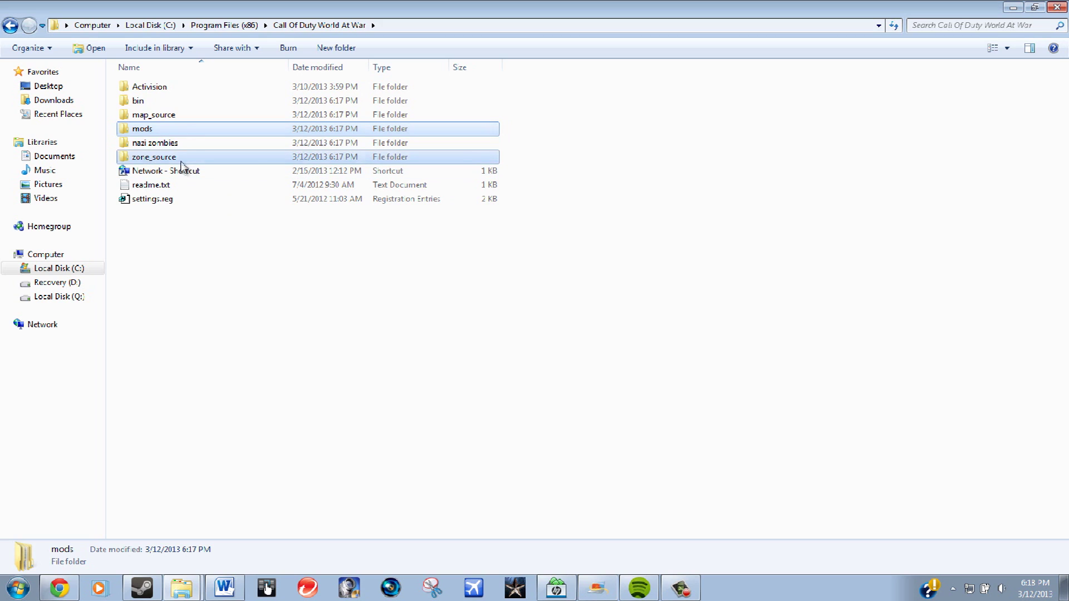
left_click(184, 117, "ctrl")
left_click(180, 102, "ctrl")
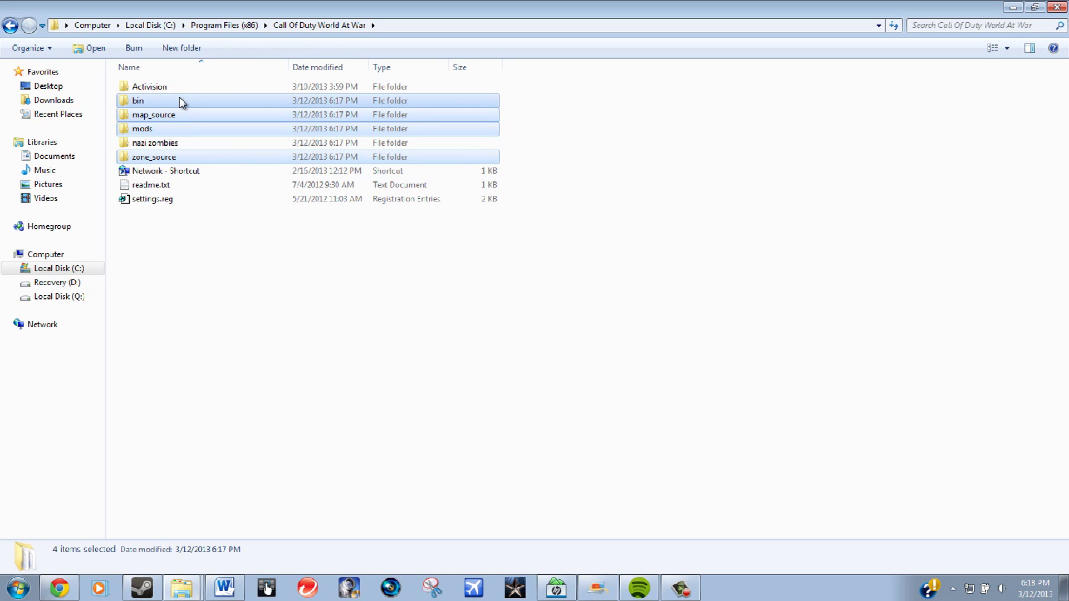
right_click(175, 111)
left_click(206, 315)
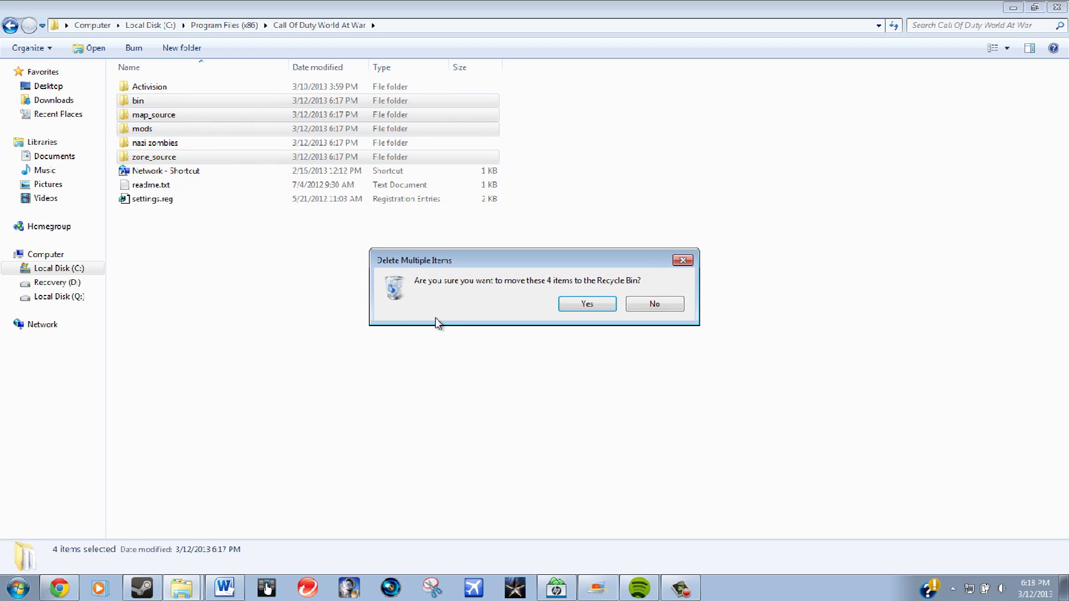
left_click(604, 308)
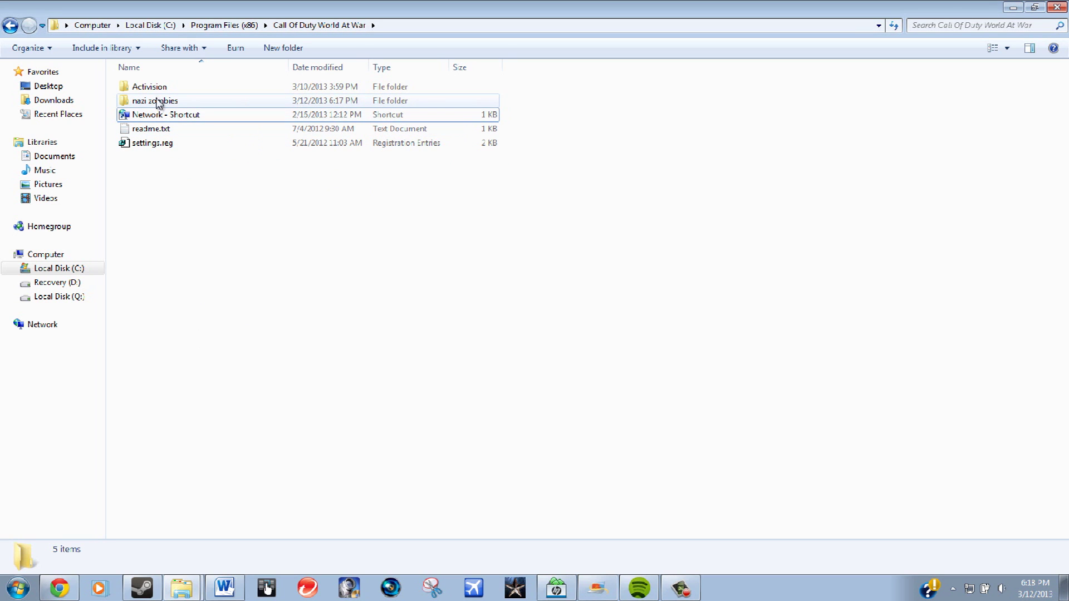
Check the contents of the nazi zombies folder and return to its parent folder.
left_click(158, 114)
double_click(156, 101)
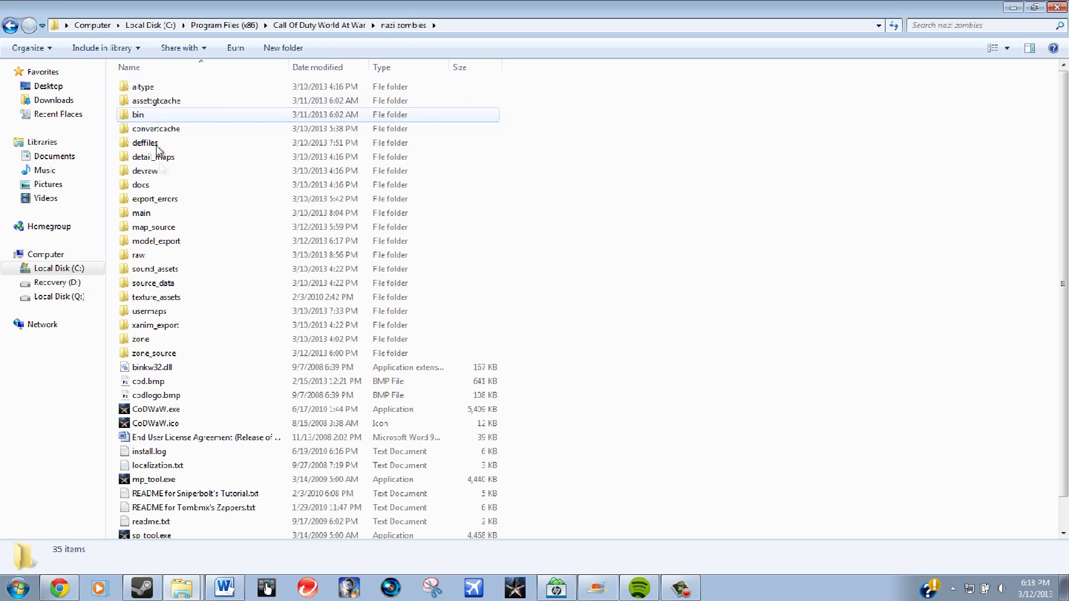
left_click(10, 26)
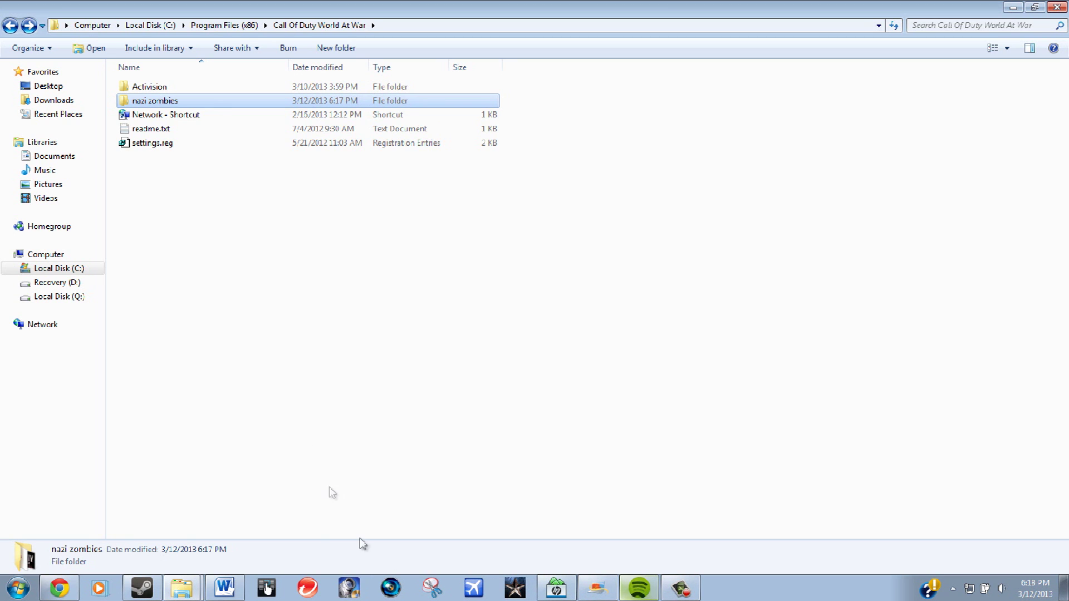
Launch UGX Script Placer from the nazi zombies folder and enter map name nazi_zombie_Youtube and display name Youtube.
double_click(202, 103)
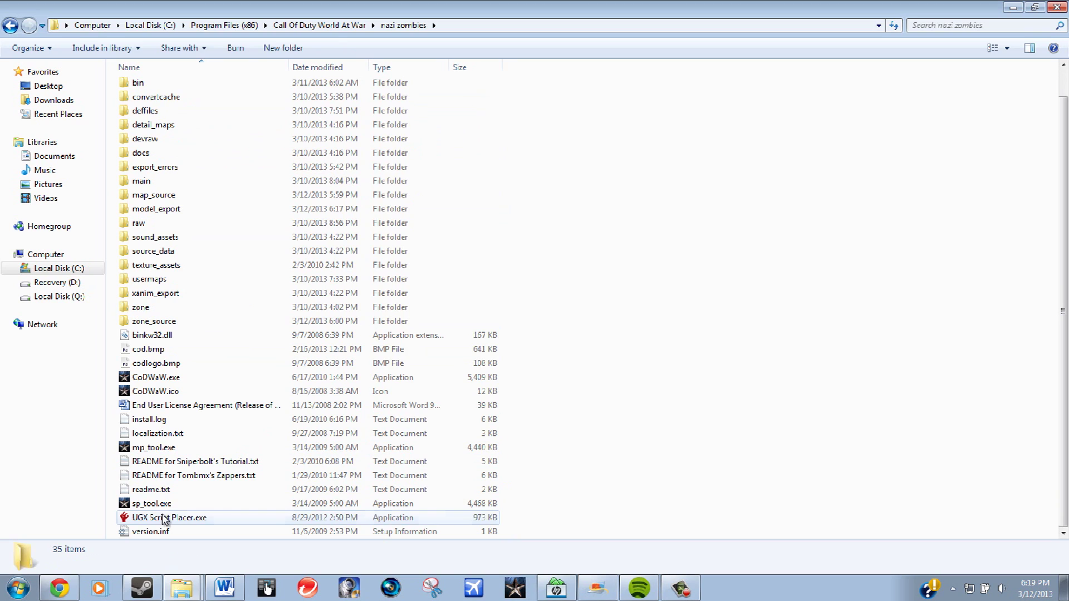
left_click(164, 518)
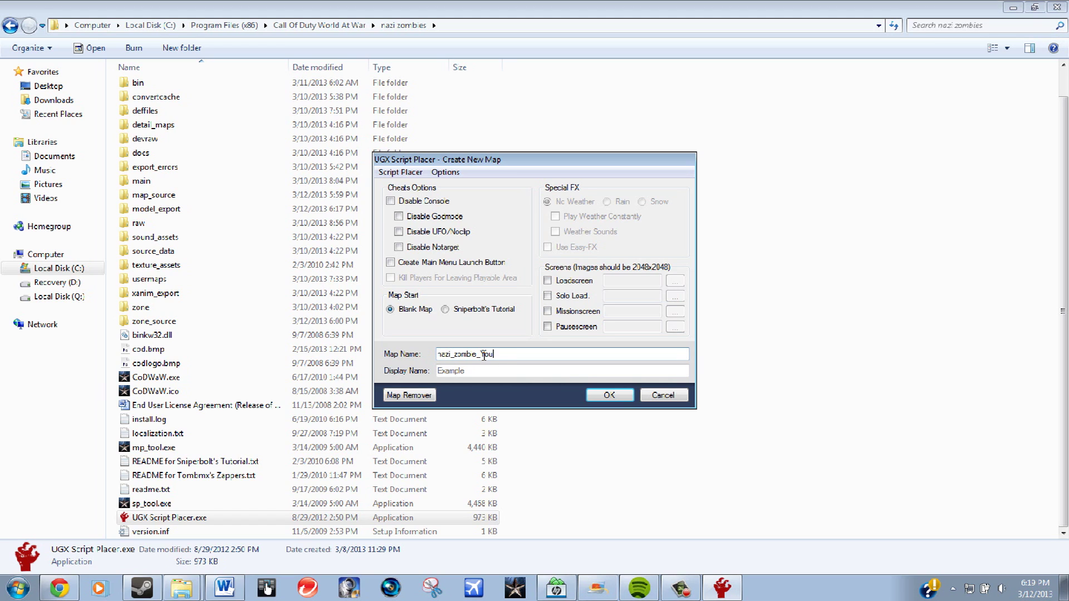
key("Tab")
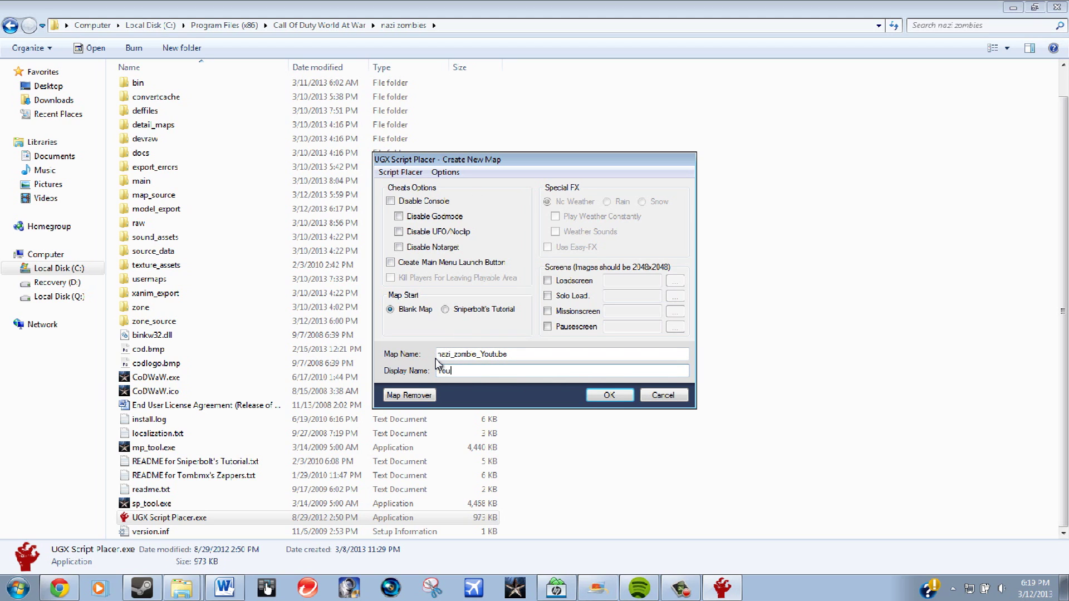
Choose to use a custom game path and open the root folder selection.
left_click(445, 173)
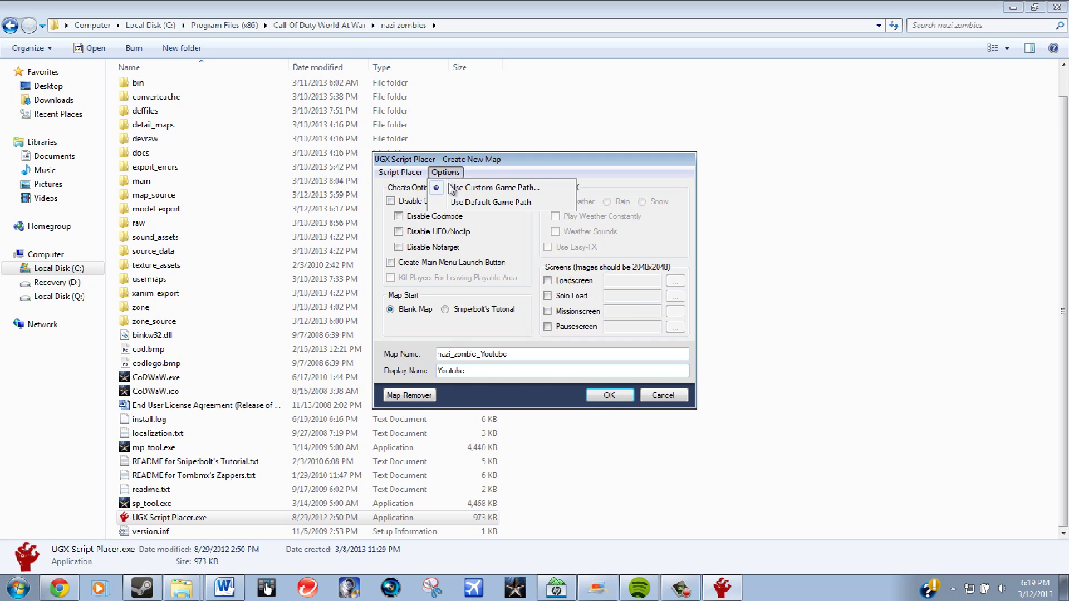
left_click(477, 205)
left_click(609, 274)
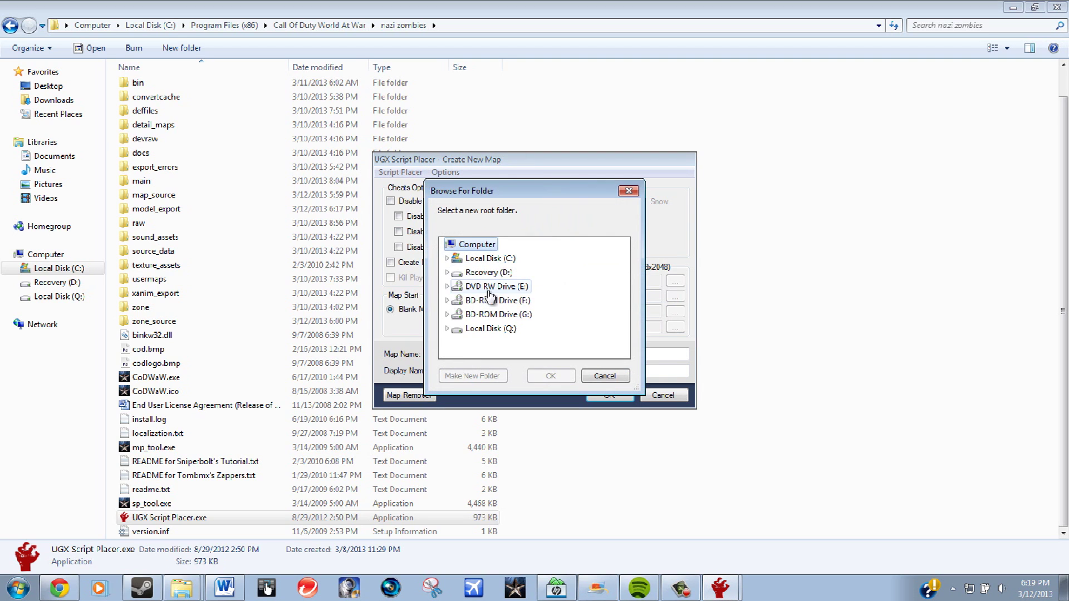
double_click(480, 272)
left_click(474, 277)
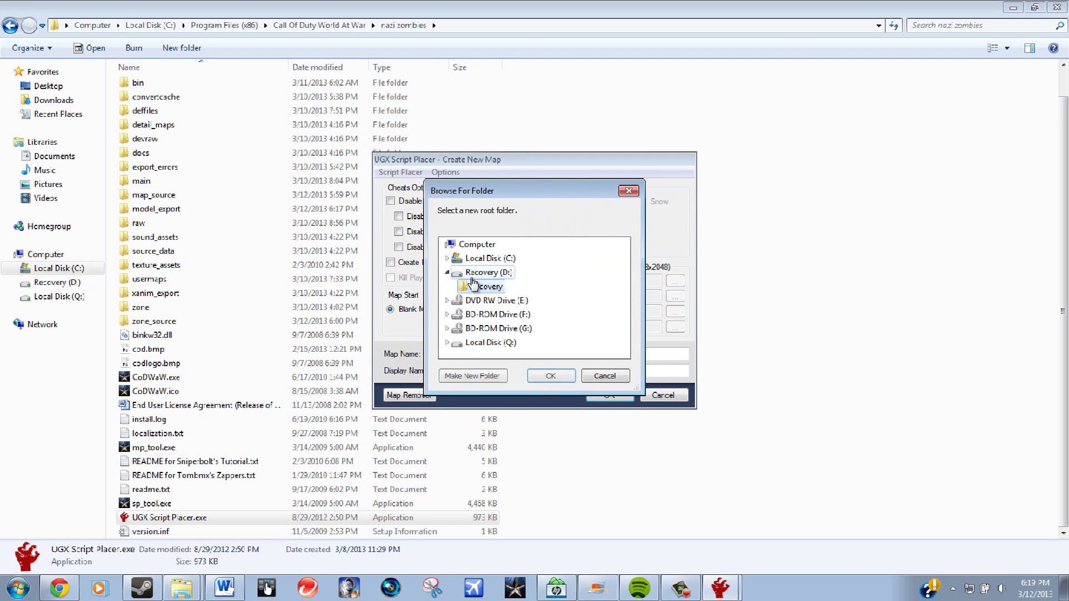
left_click(448, 272)
Expand Local Disk (C:) in the folder tree, check Program Files for the game folder and collapse Program Files.
double_click(485, 259)
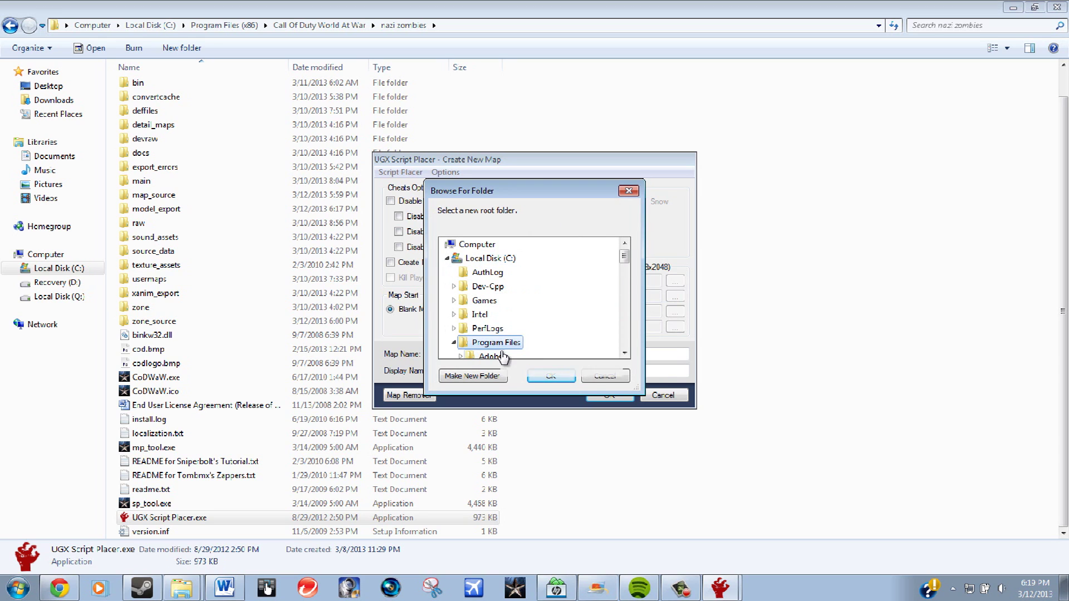
double_click(500, 343)
double_click(502, 349)
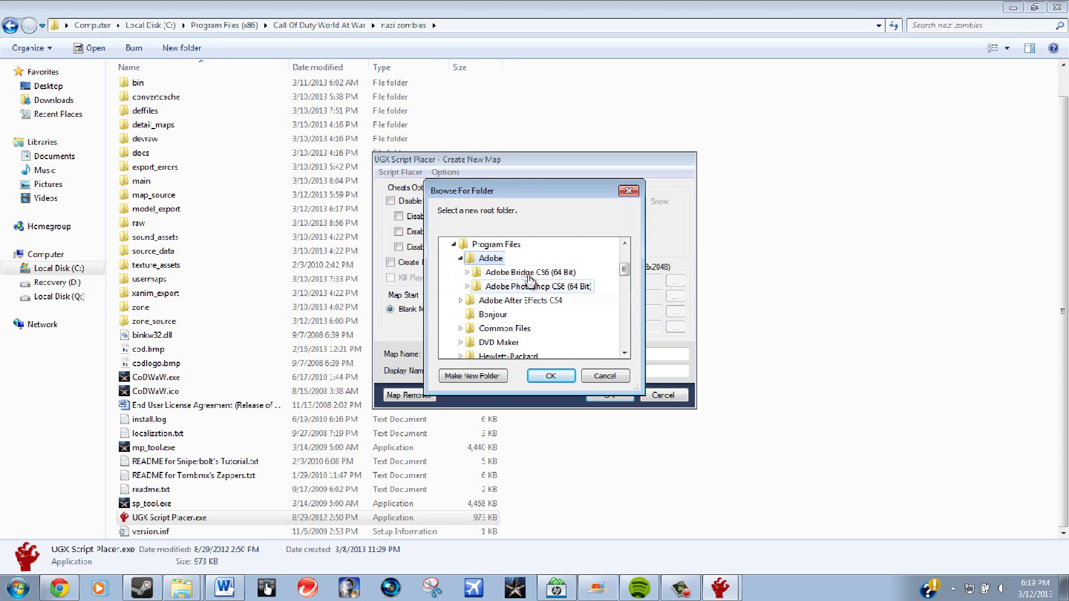
scroll(500, 267, "up", 1)
left_click(490, 288)
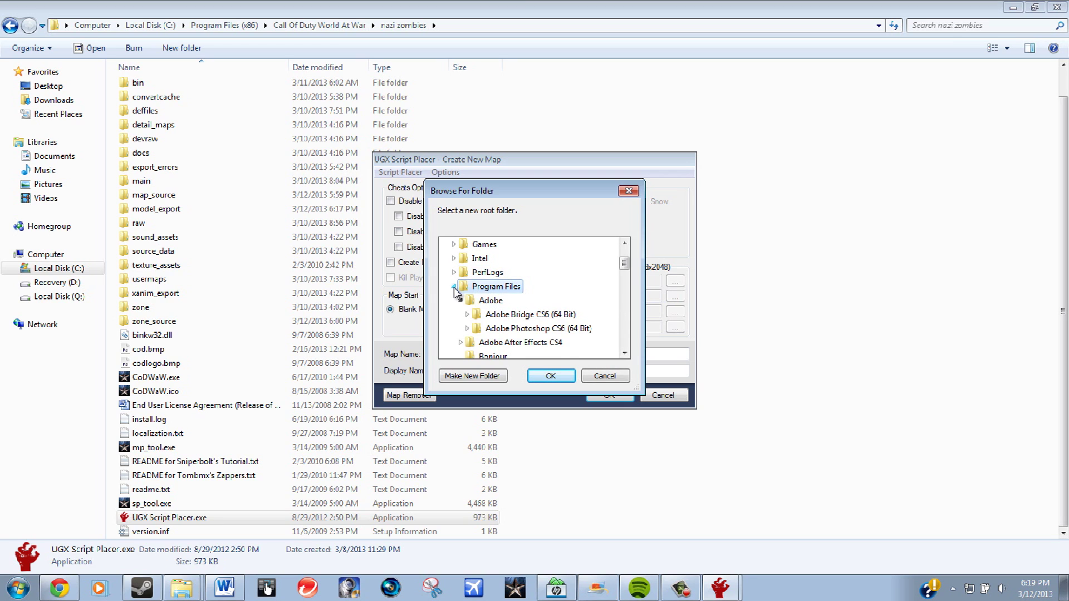
left_click(454, 287)
Set the custom game path to the nazi zombies folder within Call Of Duty World At War in Program Files (x86).
double_click(501, 300)
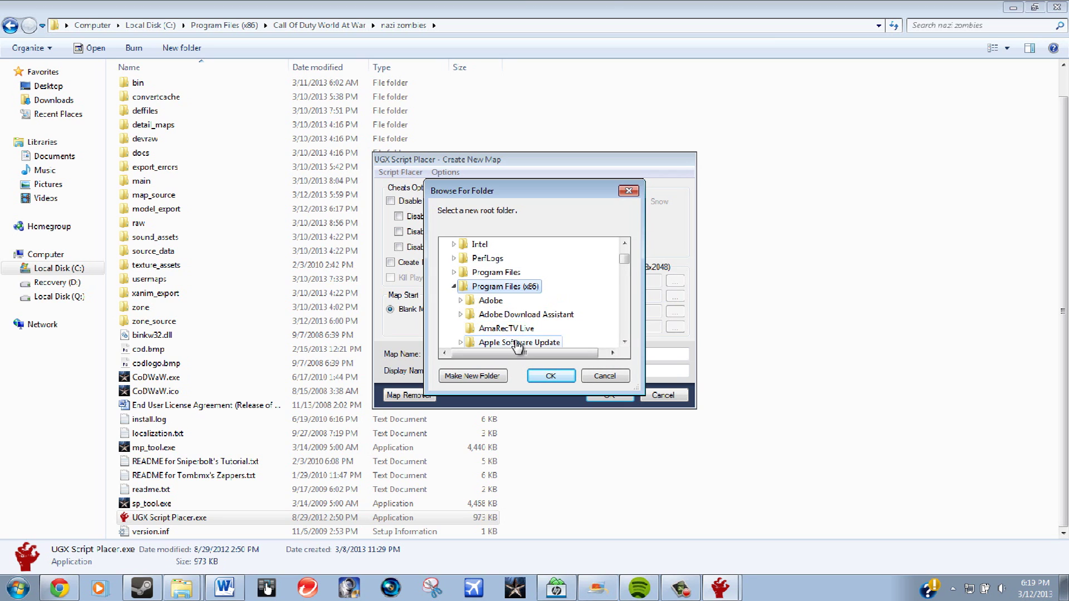
scroll(518, 342, "down", 1)
left_click(518, 342)
scroll(507, 272, "down", 1)
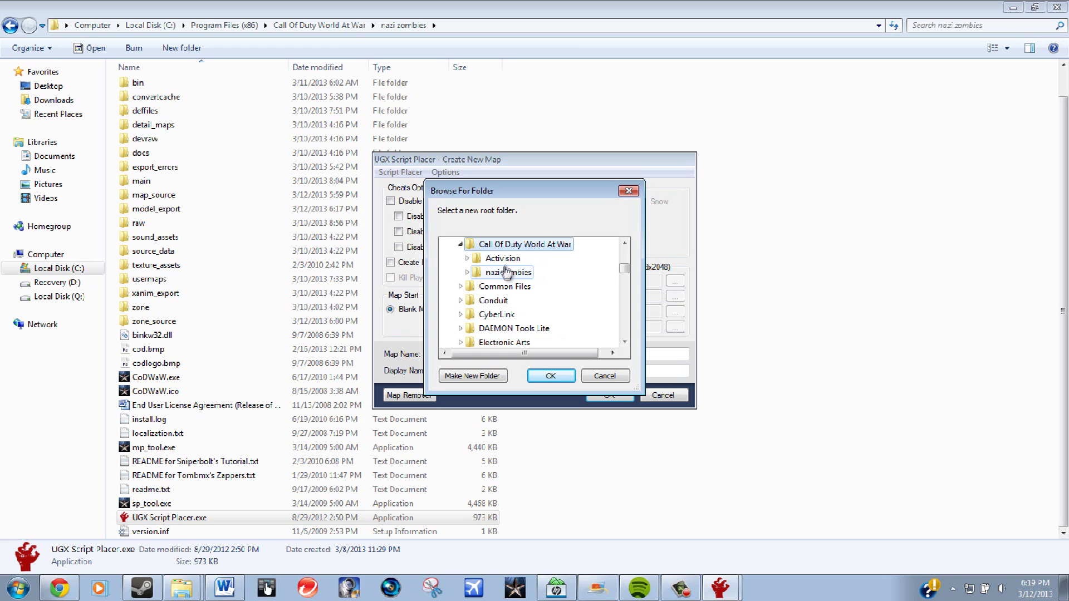
double_click(506, 272)
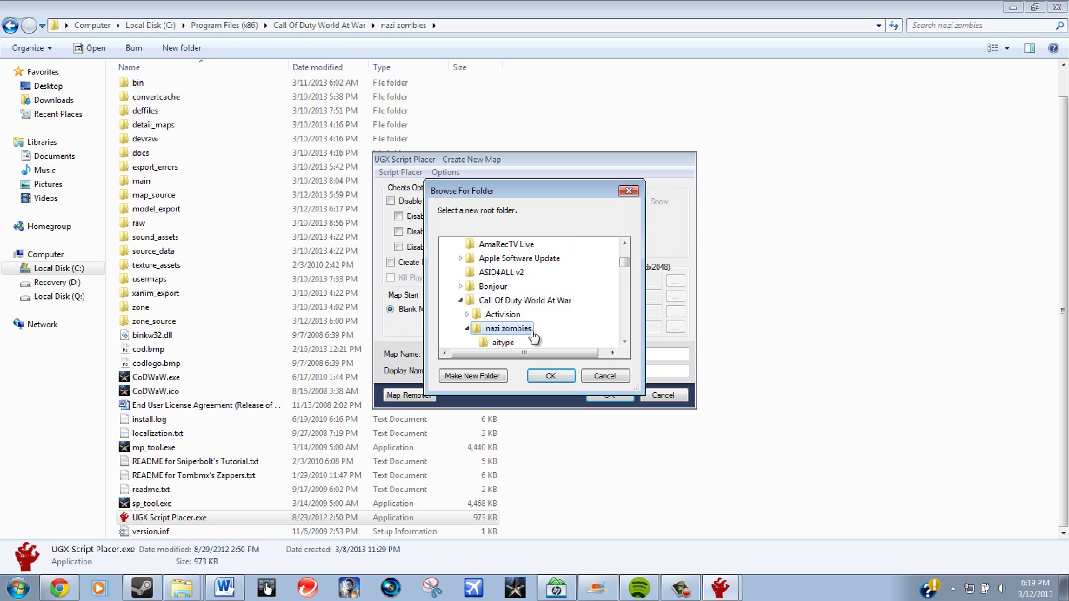
left_click(541, 377)
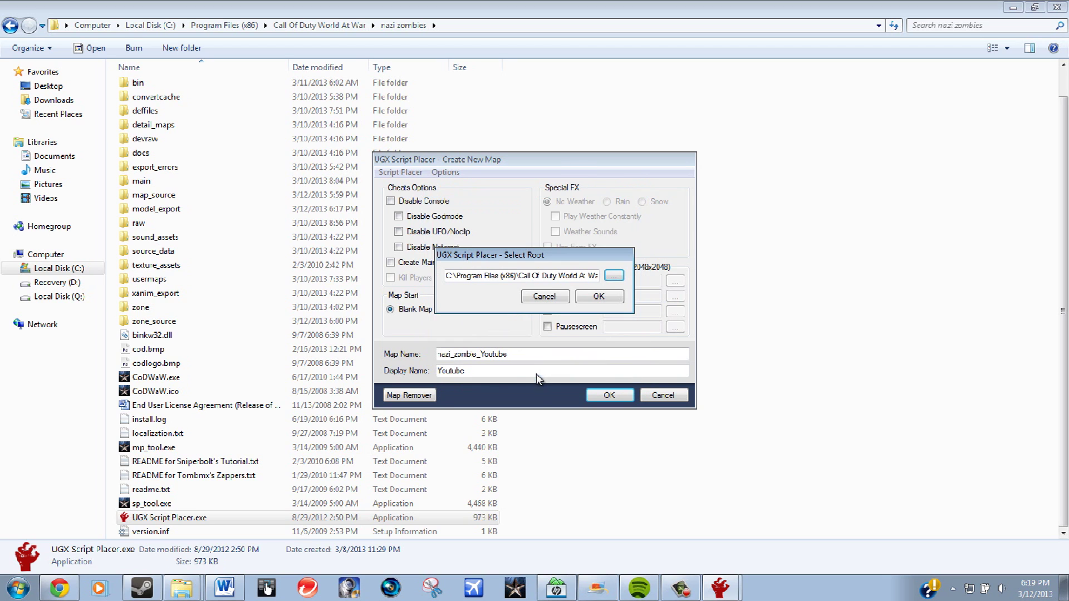
left_click(598, 297)
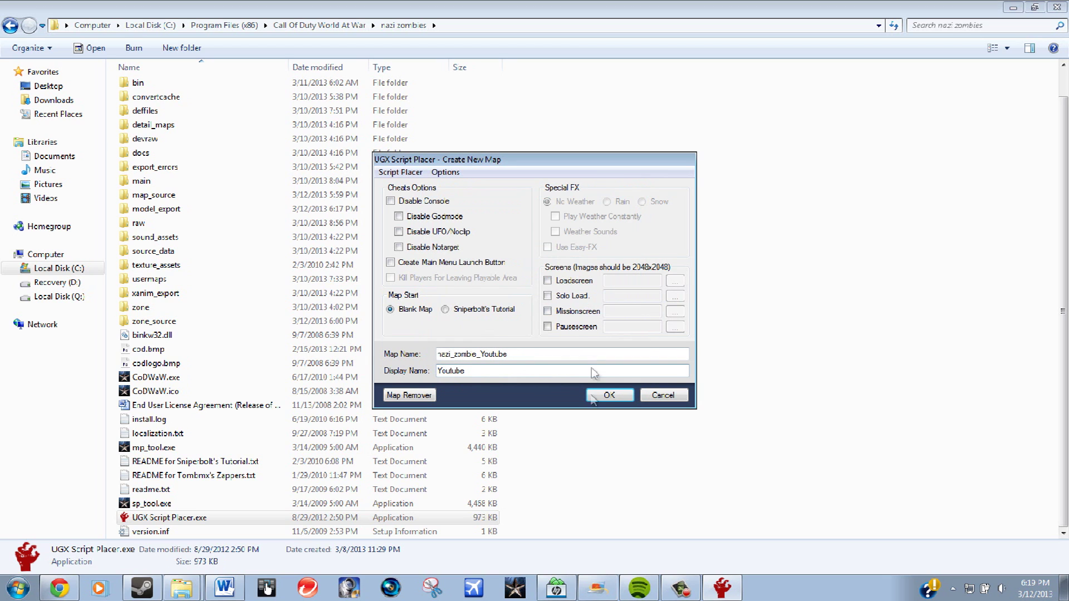
Create the nazi_zombie_Youtube map files from a blank map and check the mods folder for the map's folder.
left_click(613, 393)
left_click(531, 411)
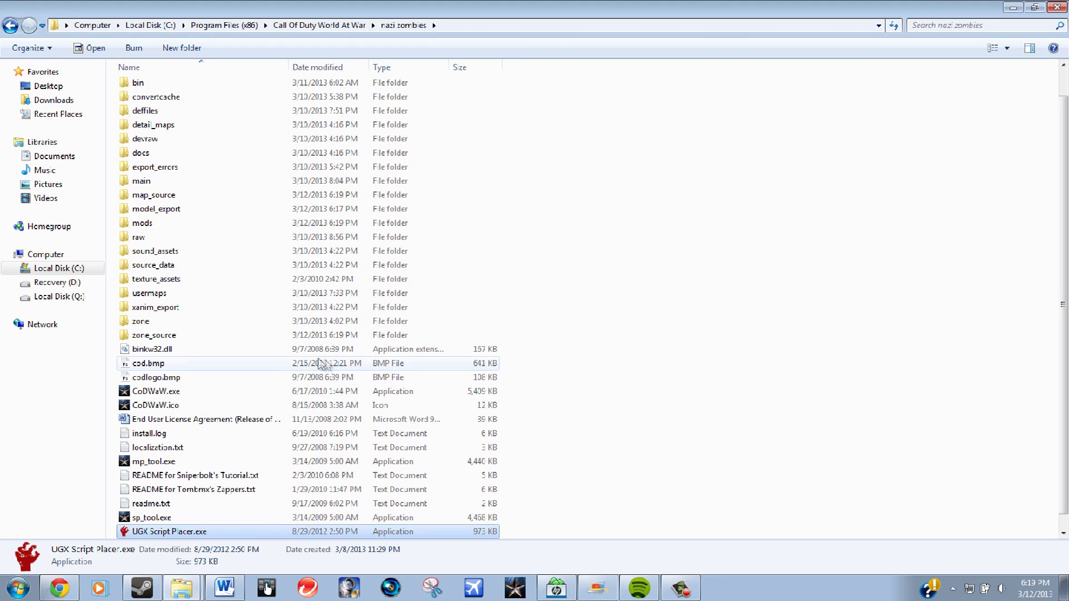
double_click(169, 223)
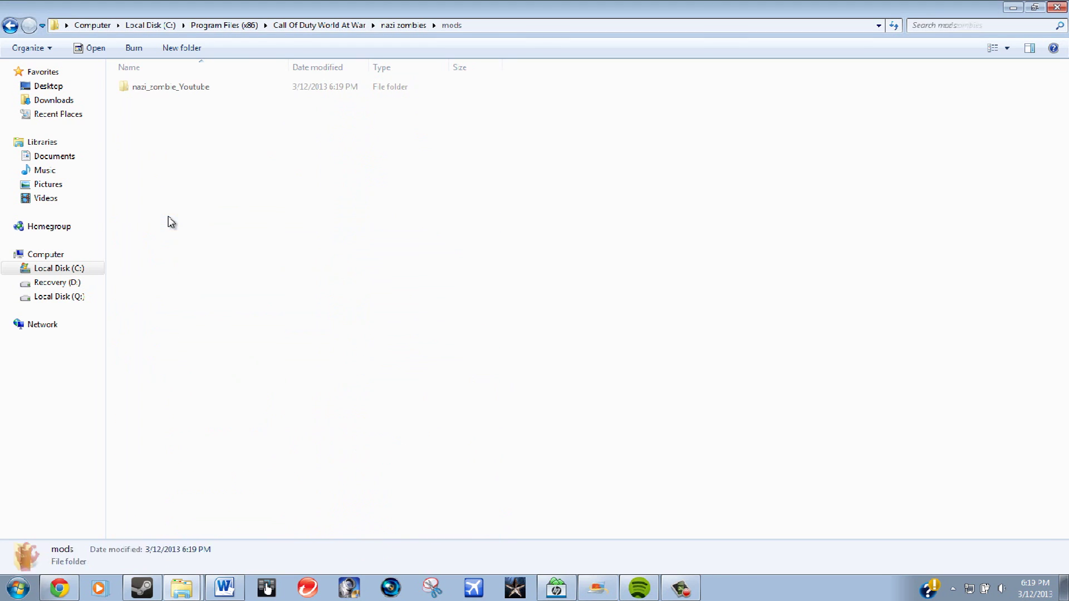
left_click(208, 88)
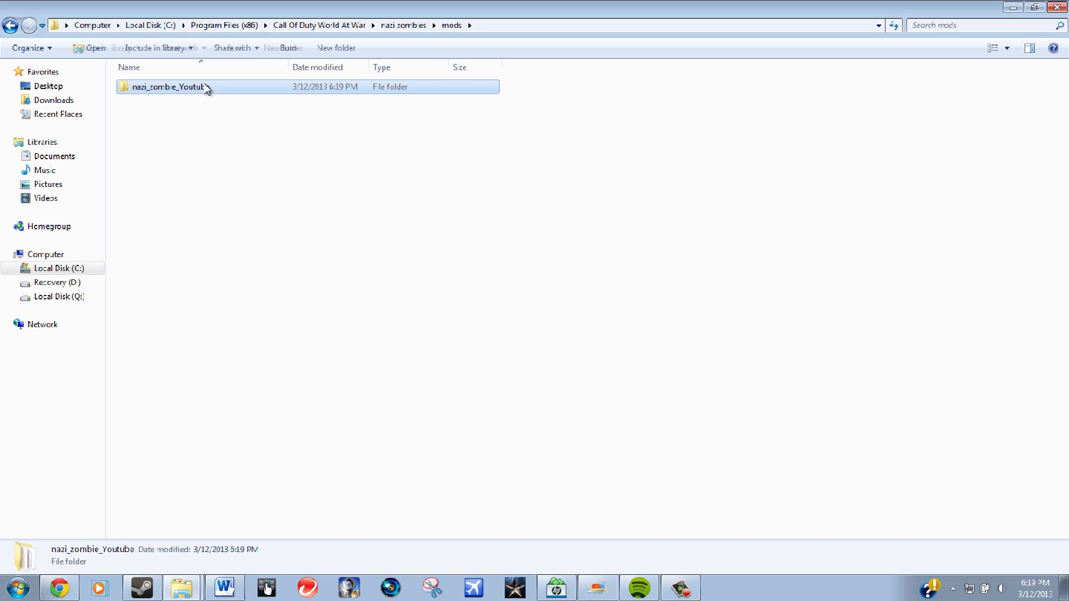
left_click(11, 22)
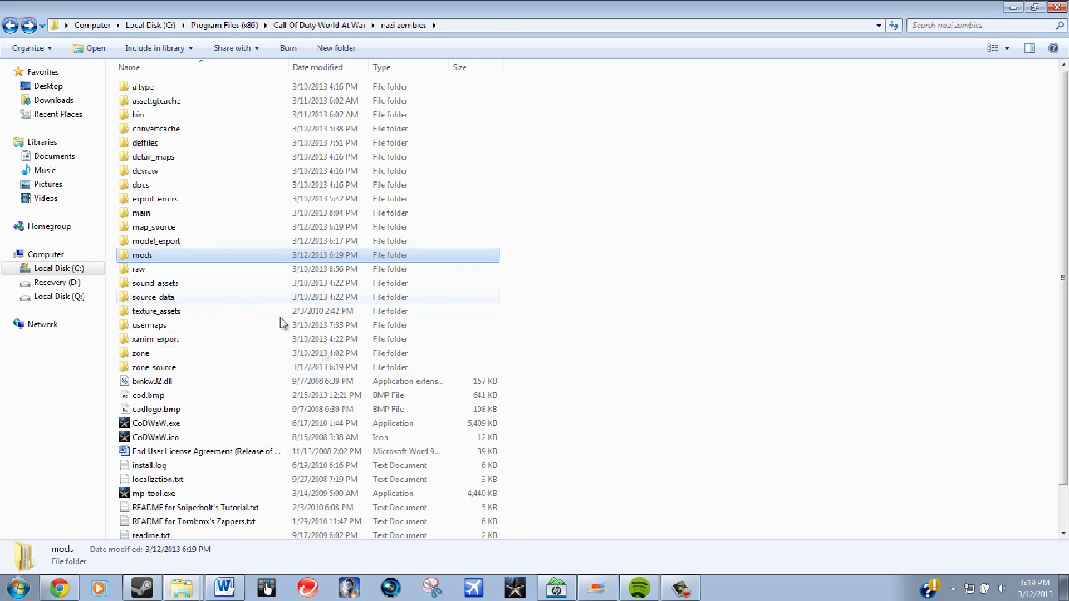
Open the bin folder in nazi zombies and check the compatibility mode and privilege level of 7za.exe.
double_click(161, 116)
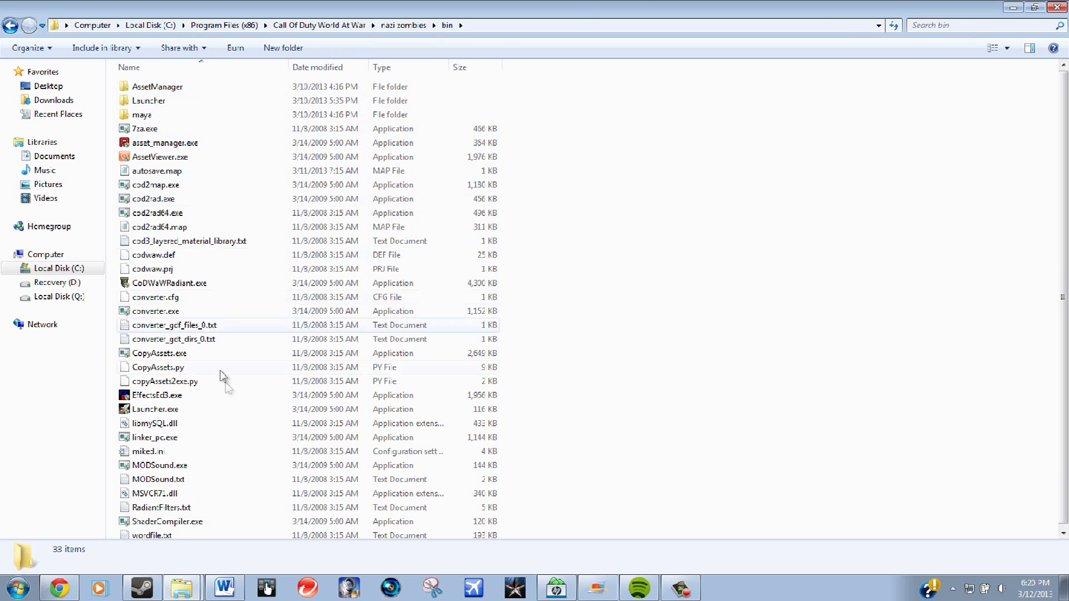
scroll(222, 390, "down", 1)
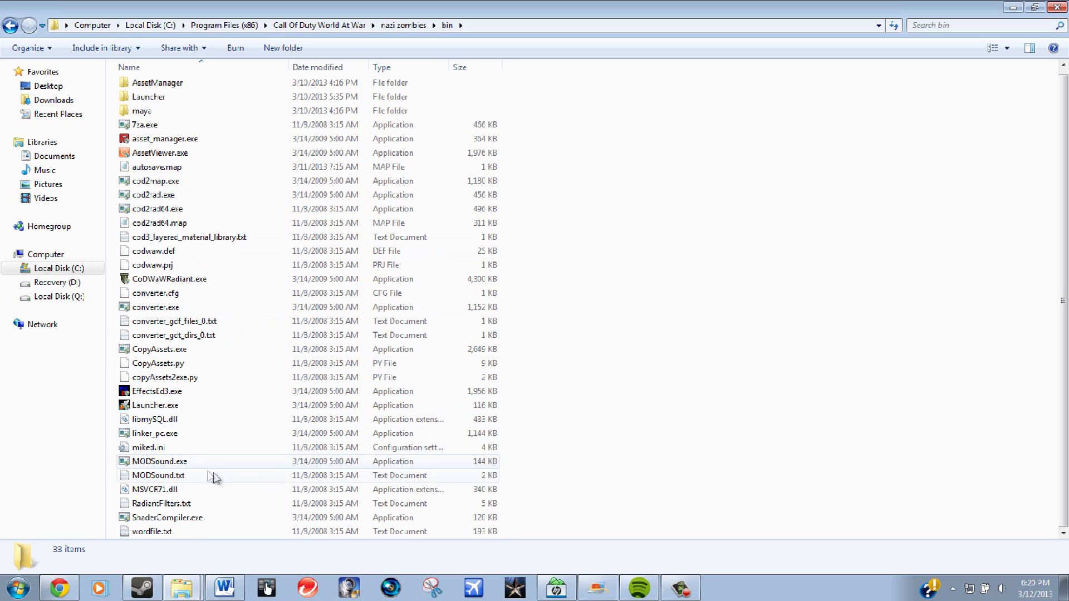
right_click(144, 127)
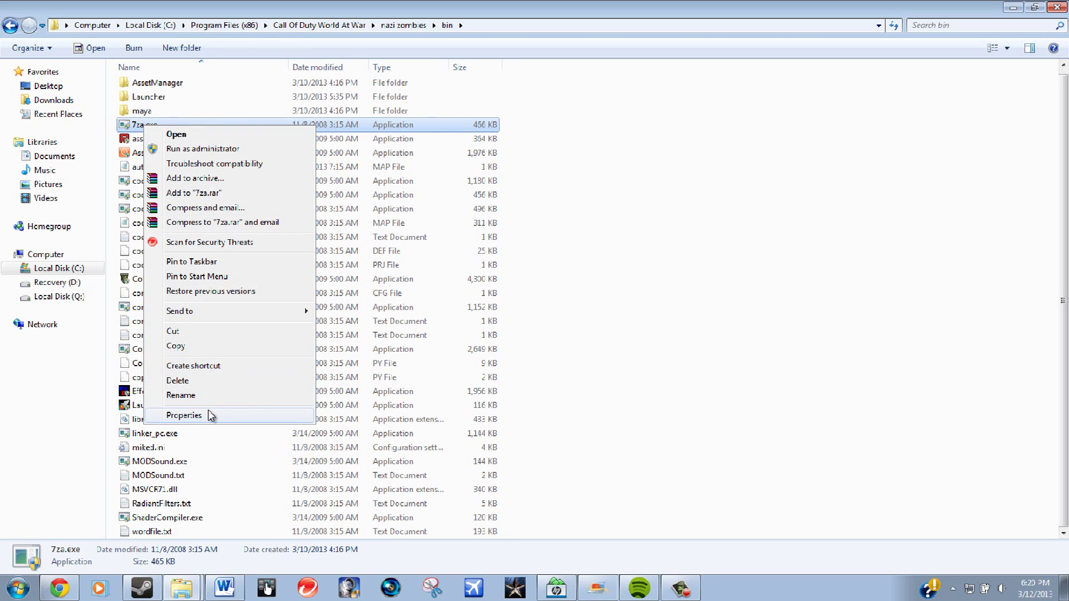
left_click(211, 415)
left_click(201, 159)
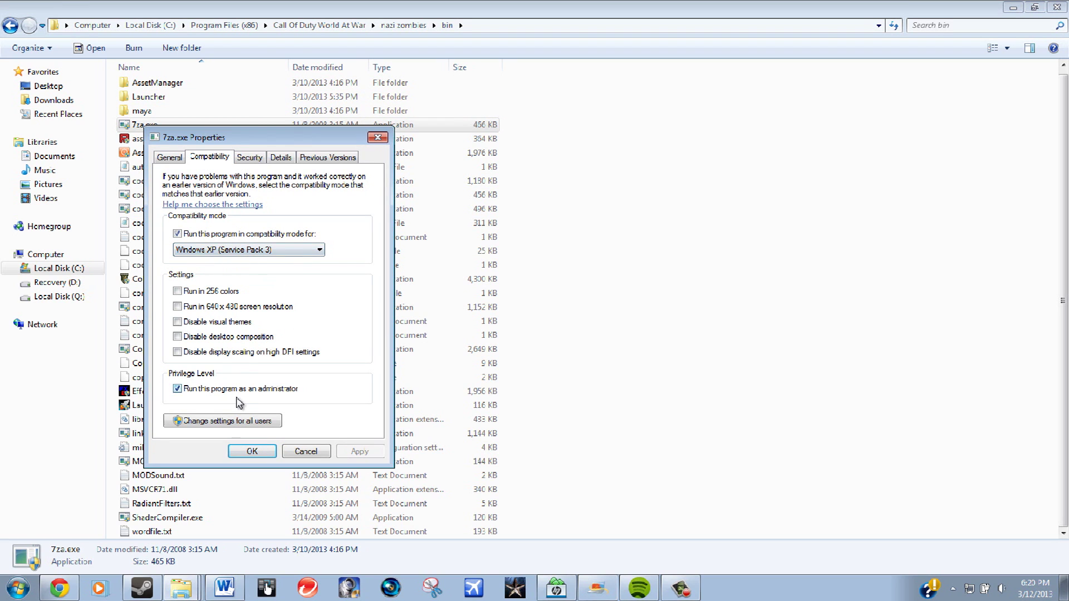
left_click(252, 452)
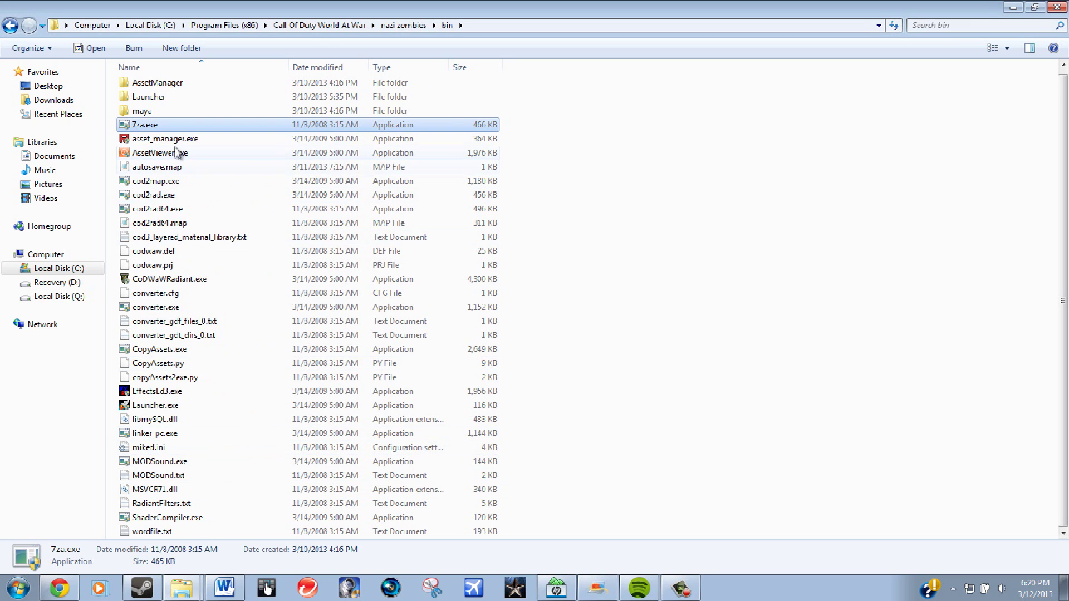
Go through the other program files in the bin folder one by one, from asset_manager.exe to CoDWaWRadiant.exe.
left_click(164, 138)
right_click(171, 140)
left_click(161, 168)
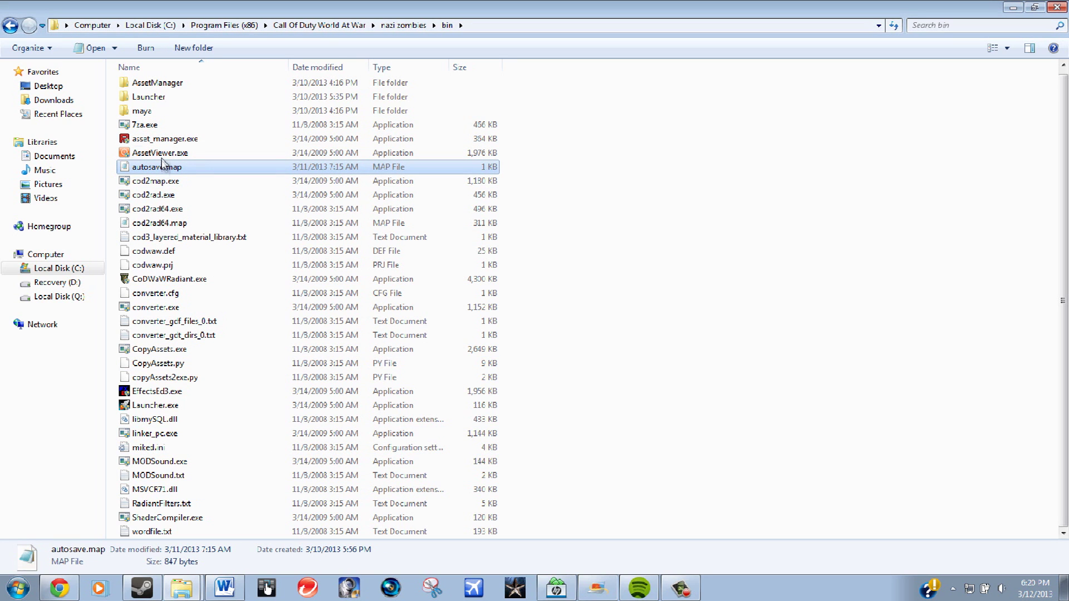
left_click(162, 155)
left_click(158, 181)
left_click(157, 195)
left_click(156, 213)
left_click(162, 306)
left_click(159, 266)
left_click(170, 280)
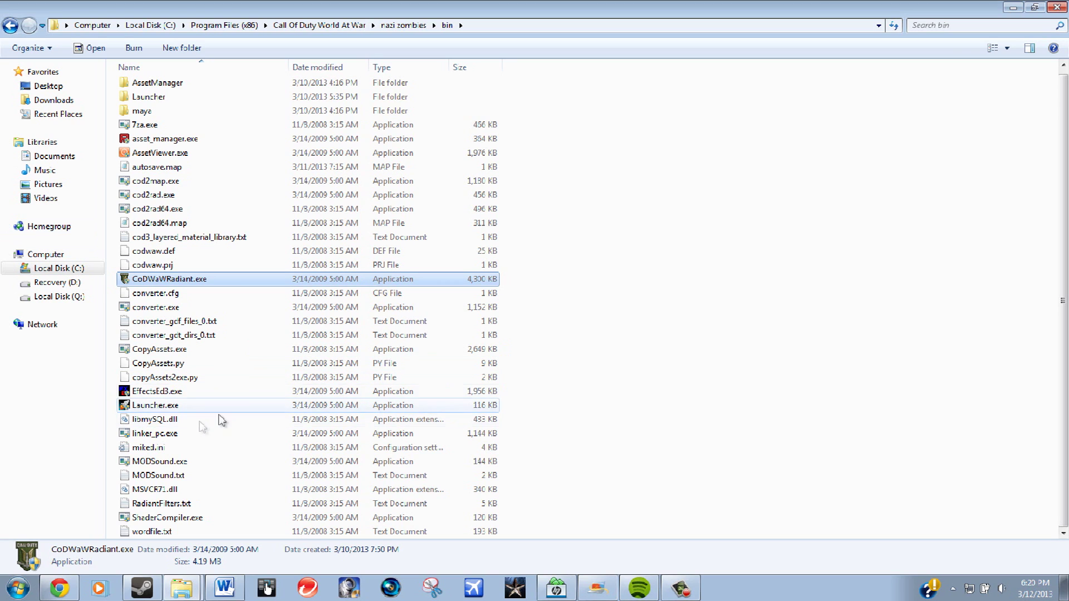
Start Launcher.exe from the bin folder and examine the compile options of nazi_zombie_Youtube and its patch map.
double_click(172, 409)
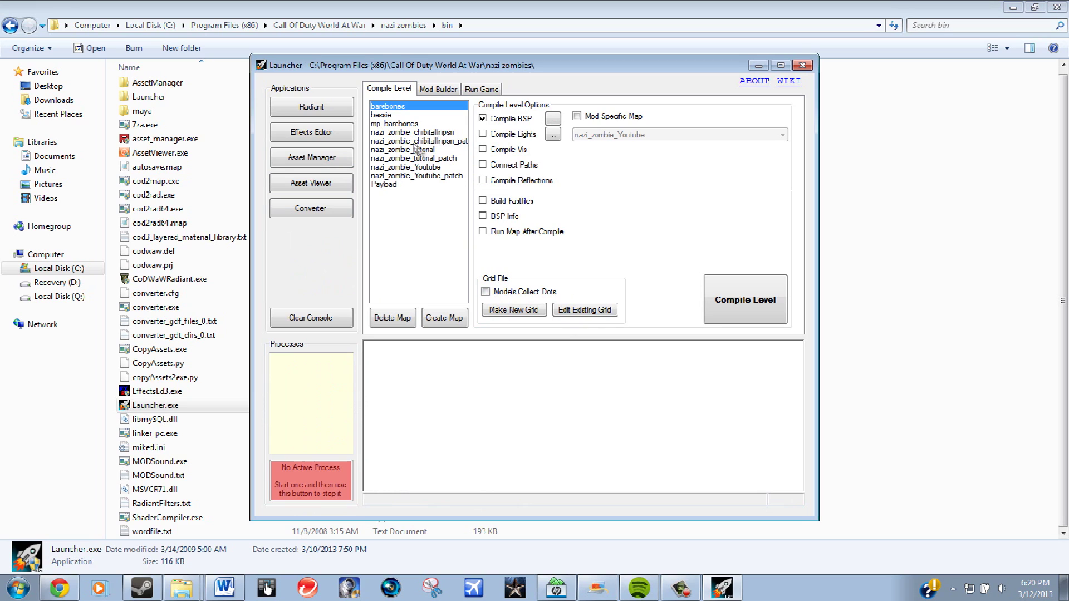
left_click(440, 168)
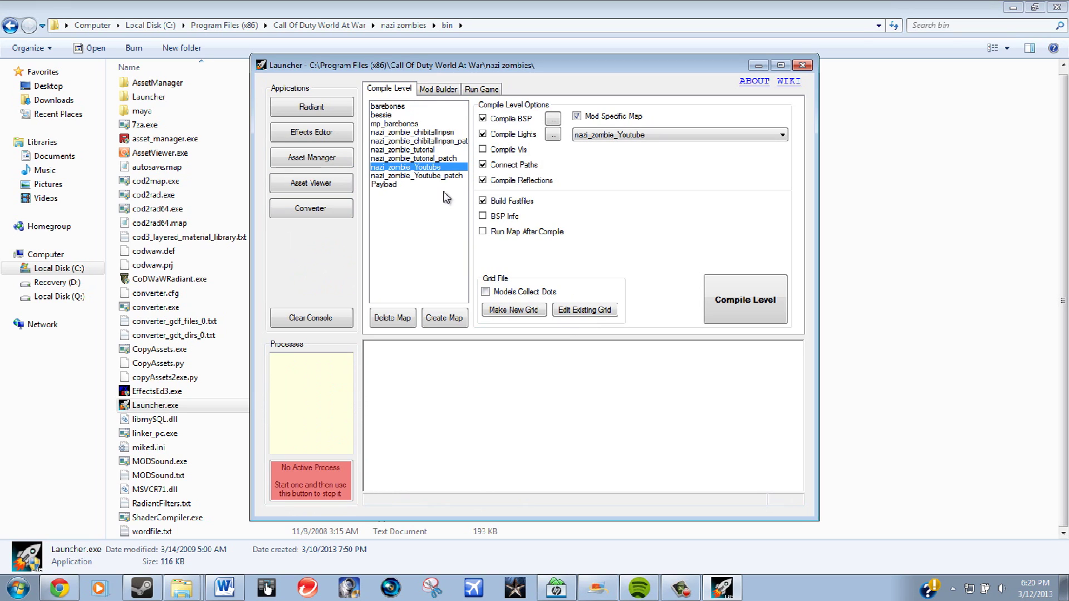
left_click(436, 176)
left_click(435, 168)
left_click(405, 107)
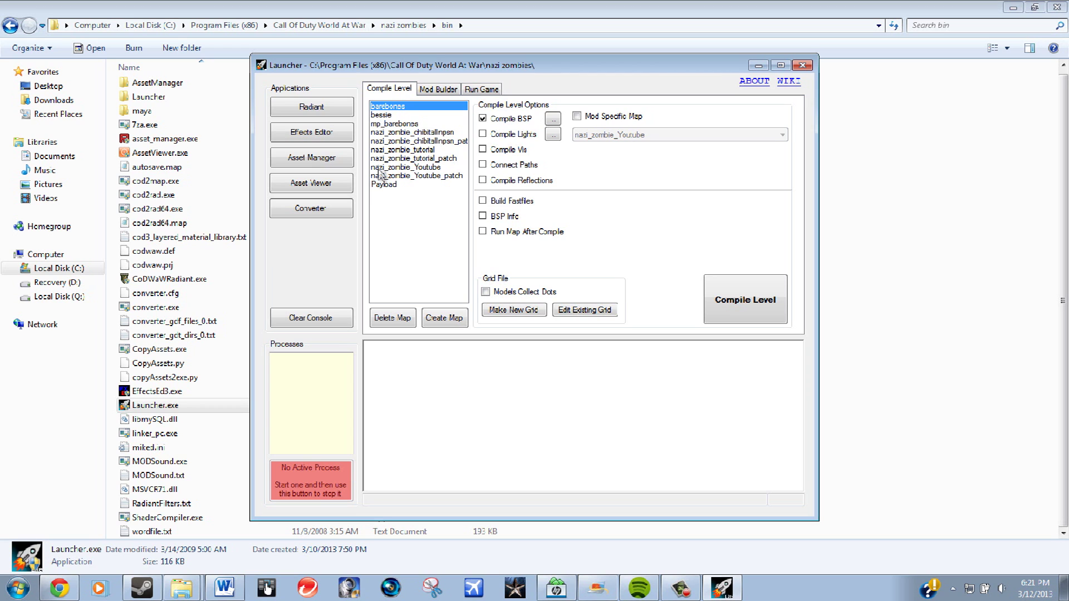
Start the Radiant editor from the Launcher and open nazi_zombie_Youtube.map from the map_source folder.
left_click(328, 116)
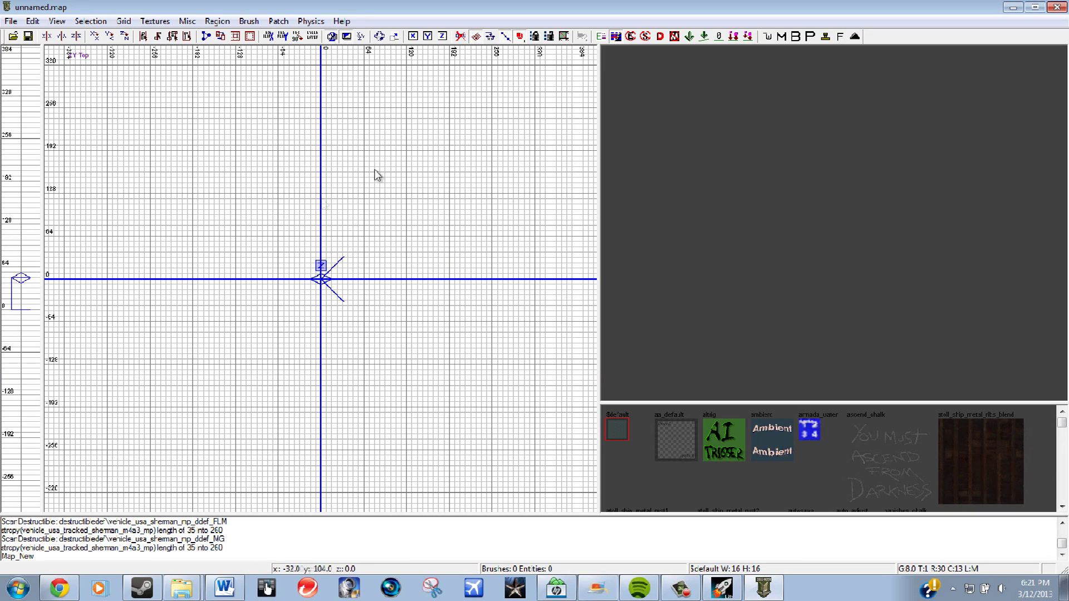
left_click(13, 37)
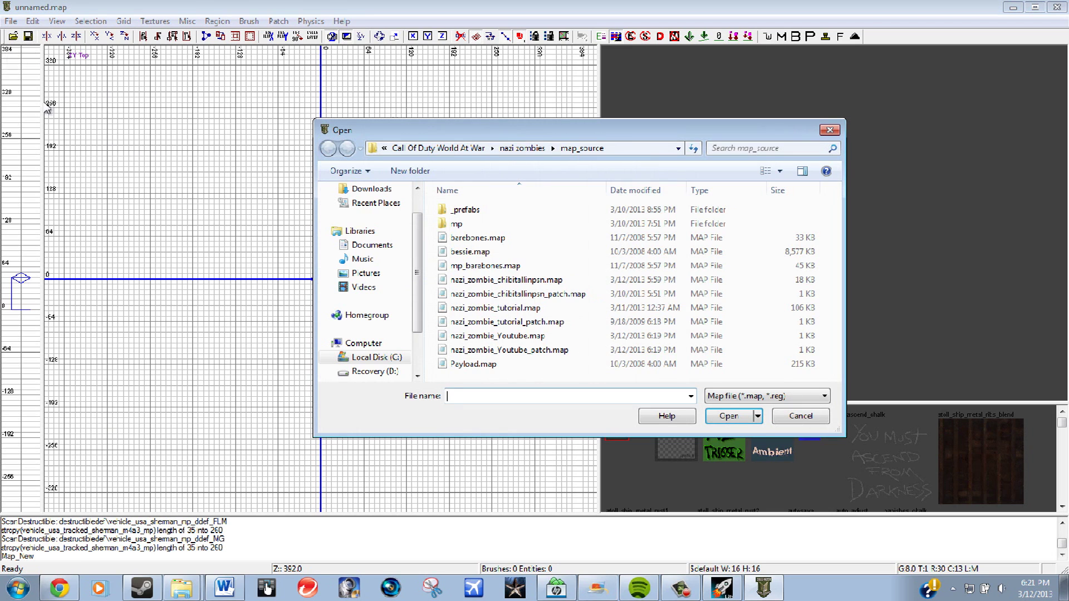
double_click(518, 338)
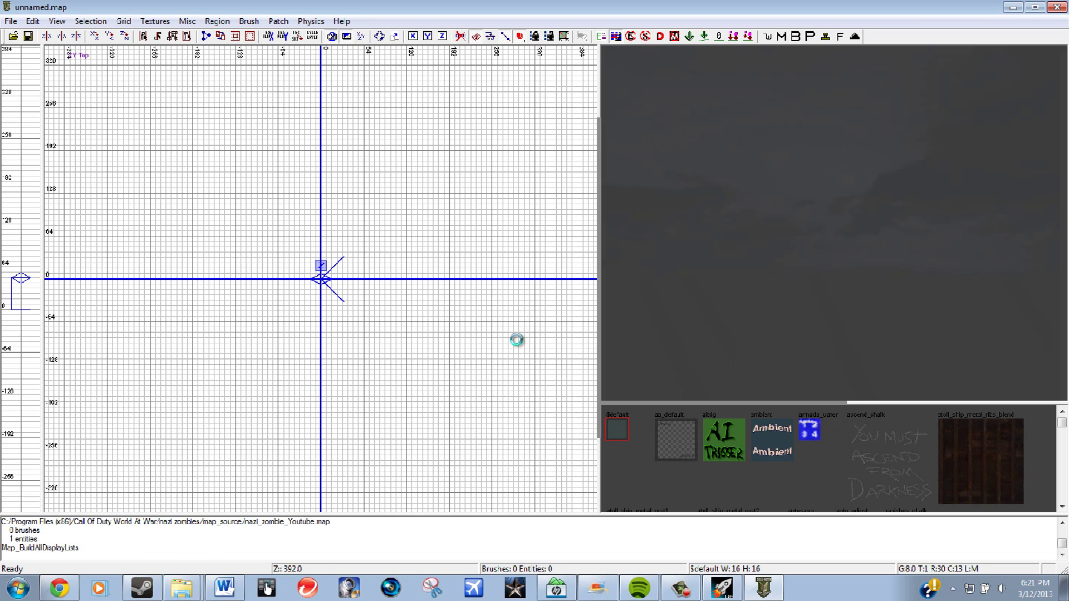
Look around the empty map in the 3D camera view from several directions.
right_click_drag(684, 291, 737, 287)
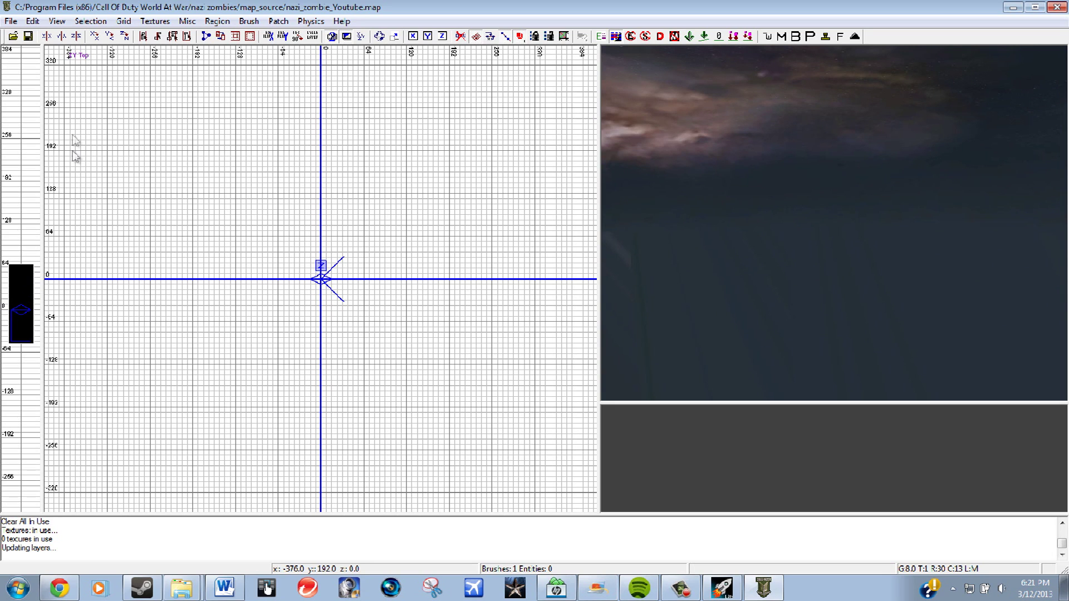
left_click(33, 21)
left_click(282, 162)
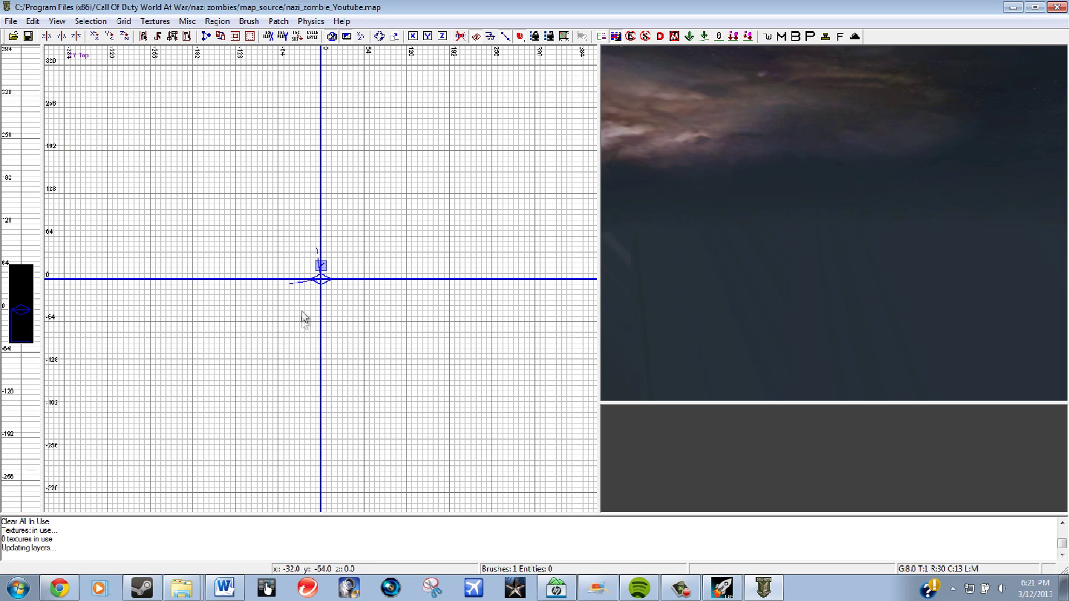
mouse_move(763, 199)
right_mouse_down()
mouse_move(768, 207)
mouse_move(754, 207)
right_mouse_up()
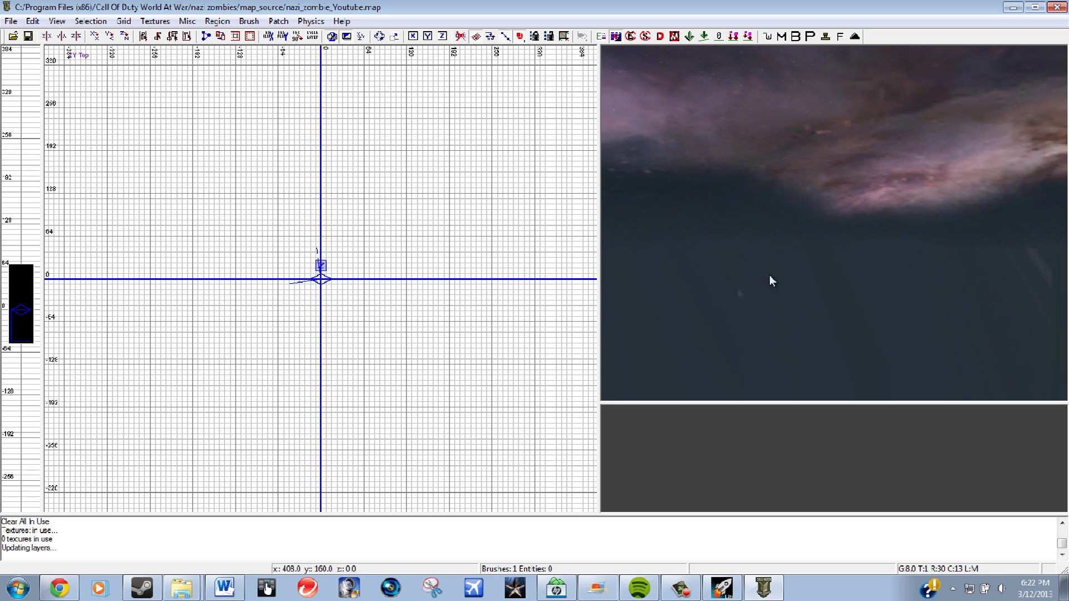
right_click(830, 262)
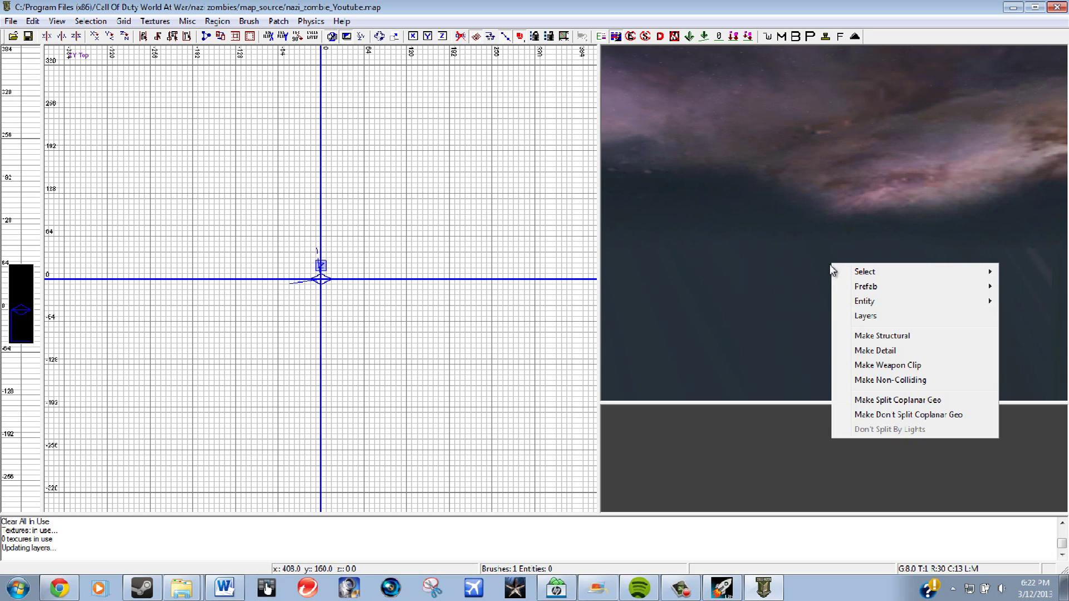
left_click(820, 256)
mouse_move(829, 257)
right_mouse_down()
mouse_move(813, 257)
mouse_move(816, 268)
right_mouse_up()
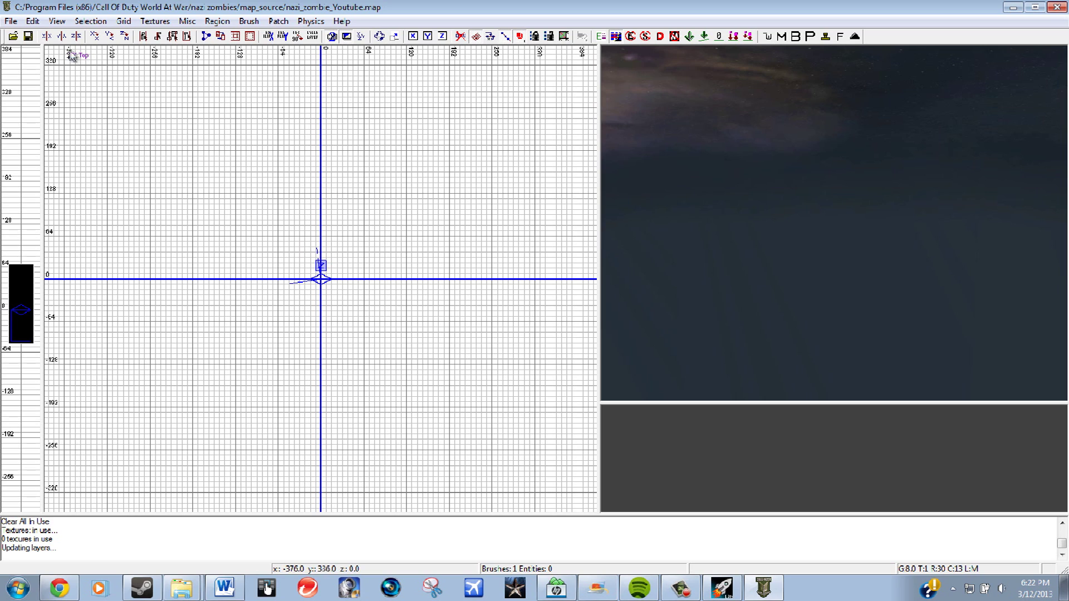
Load the textures of all usage types and browse through the texture list.
left_click(155, 21)
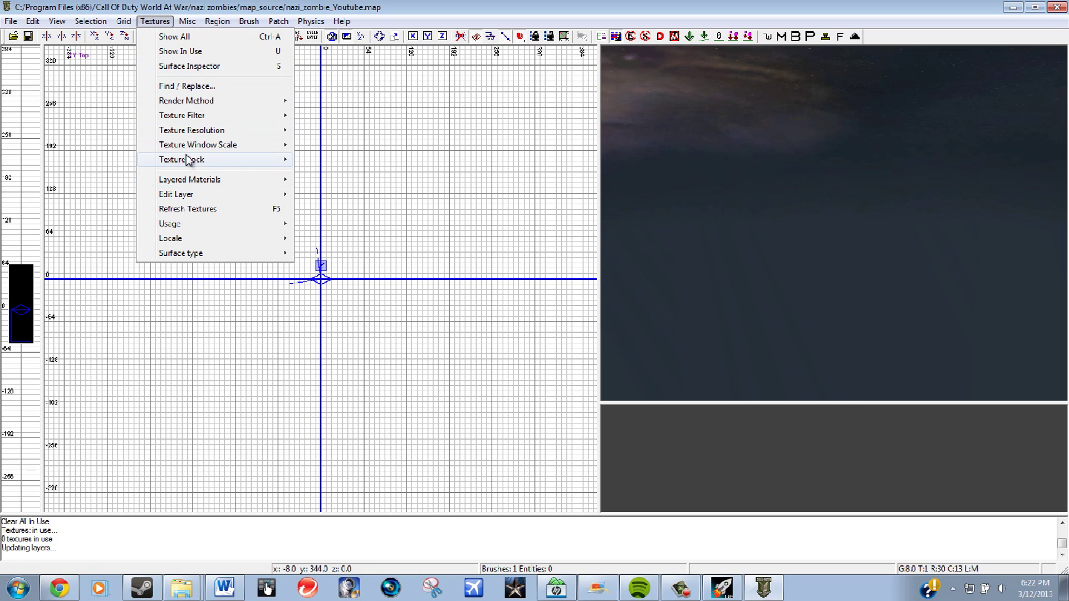
mouse_move(259, 233)
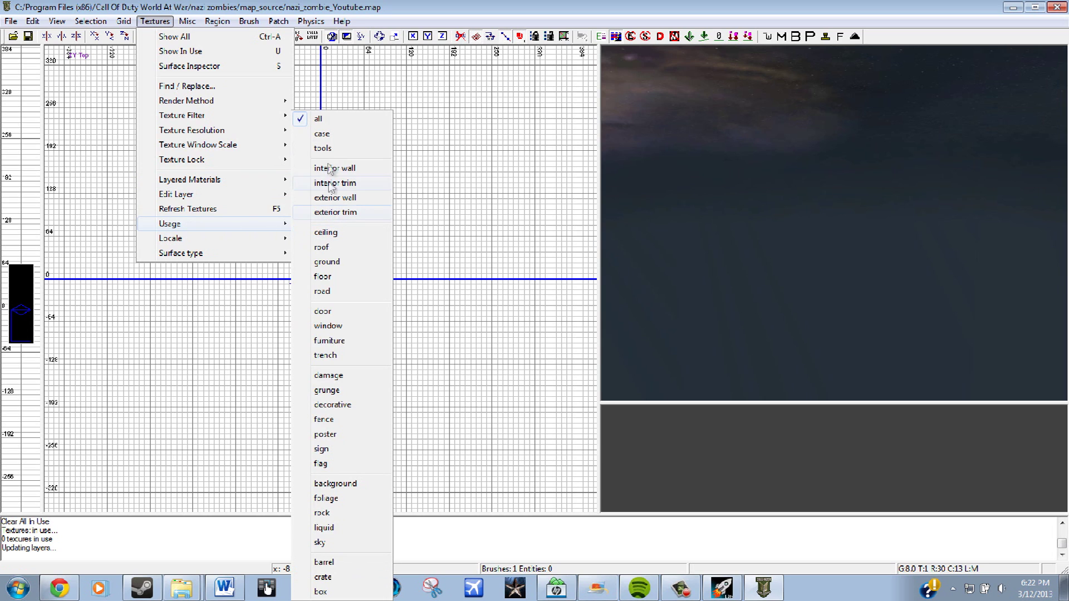
left_click(333, 120)
scroll(907, 466, "down", 5)
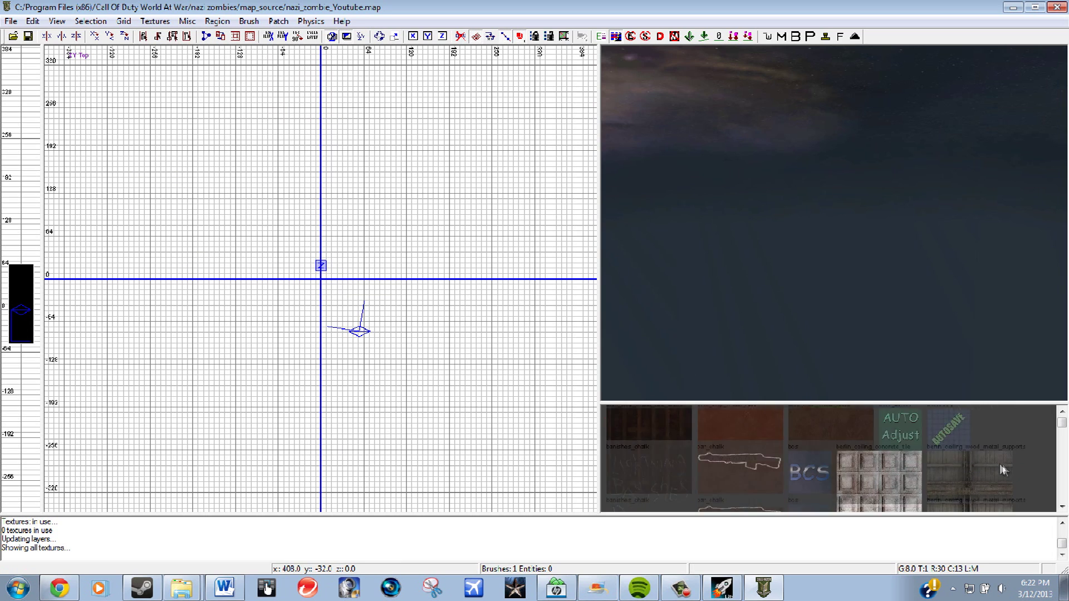
scroll(942, 457, "down", 3)
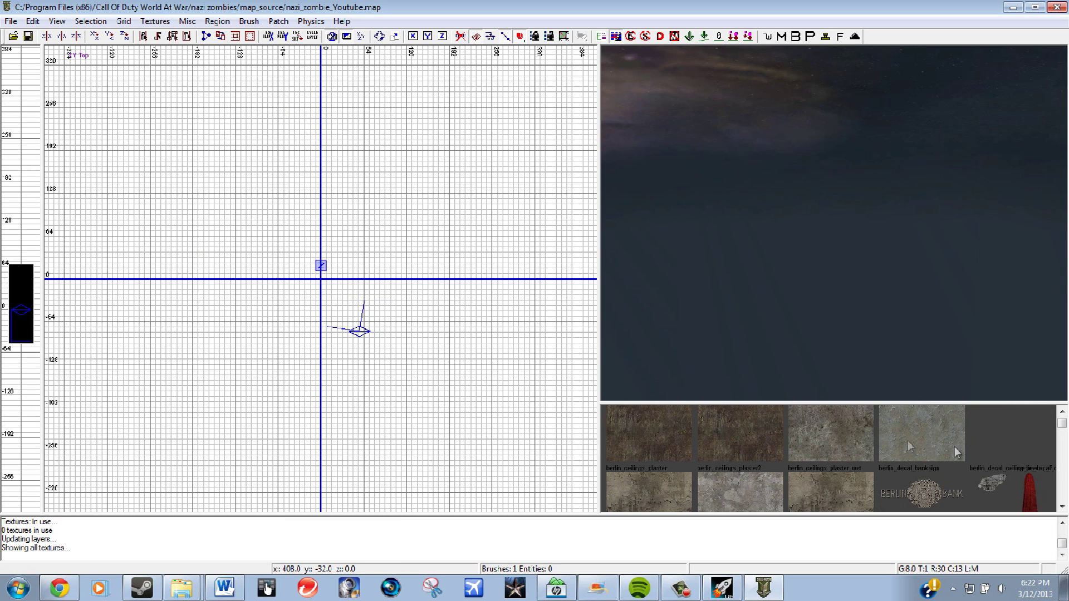
left_click_drag(1062, 424, 1062, 413)
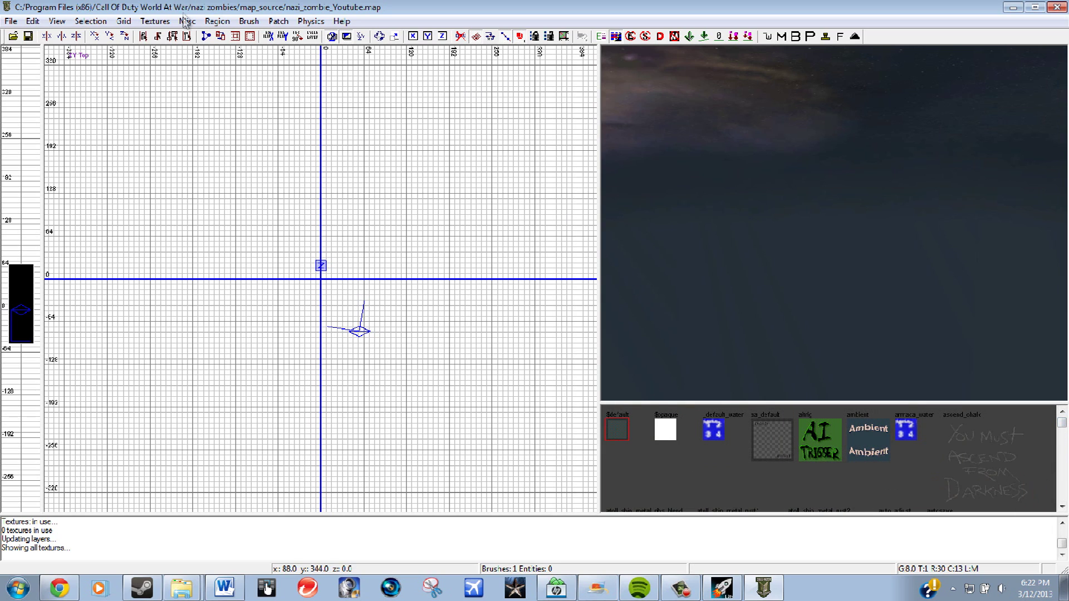